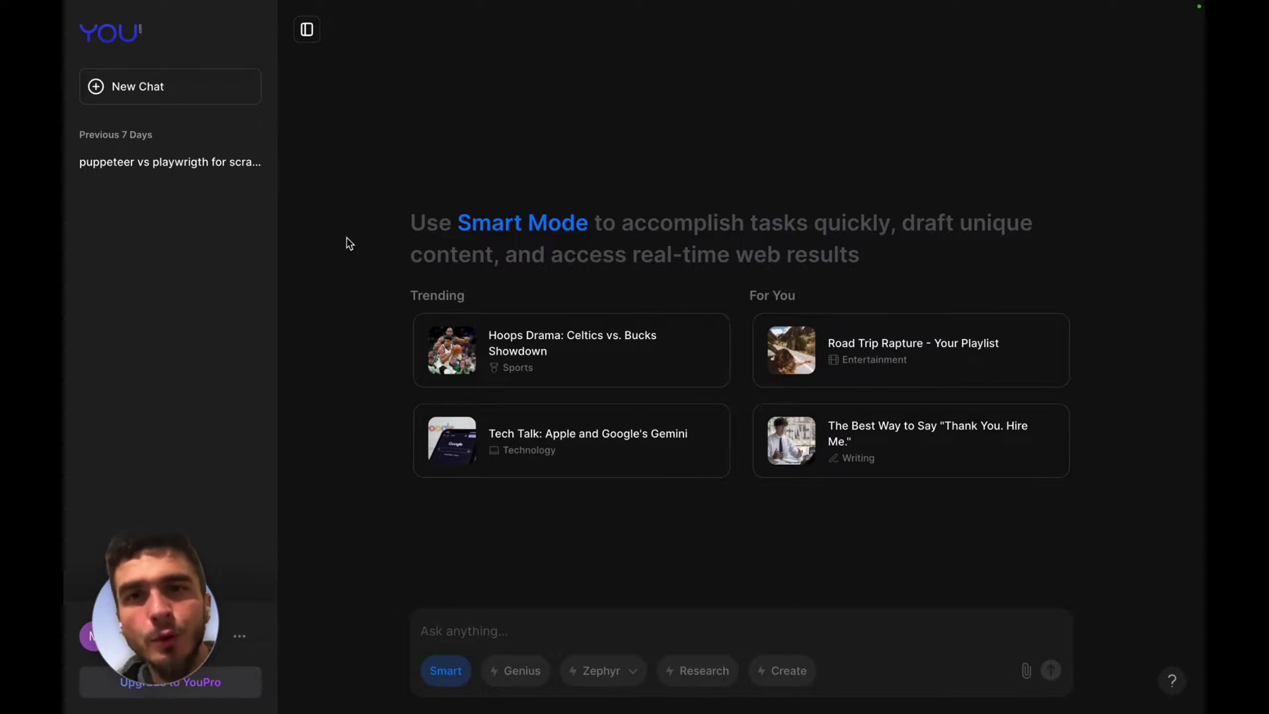
pyautogui.moveTo(63, 417)
pyautogui.moveTo(411, 513); pyautogui.dragTo(1140, 63)
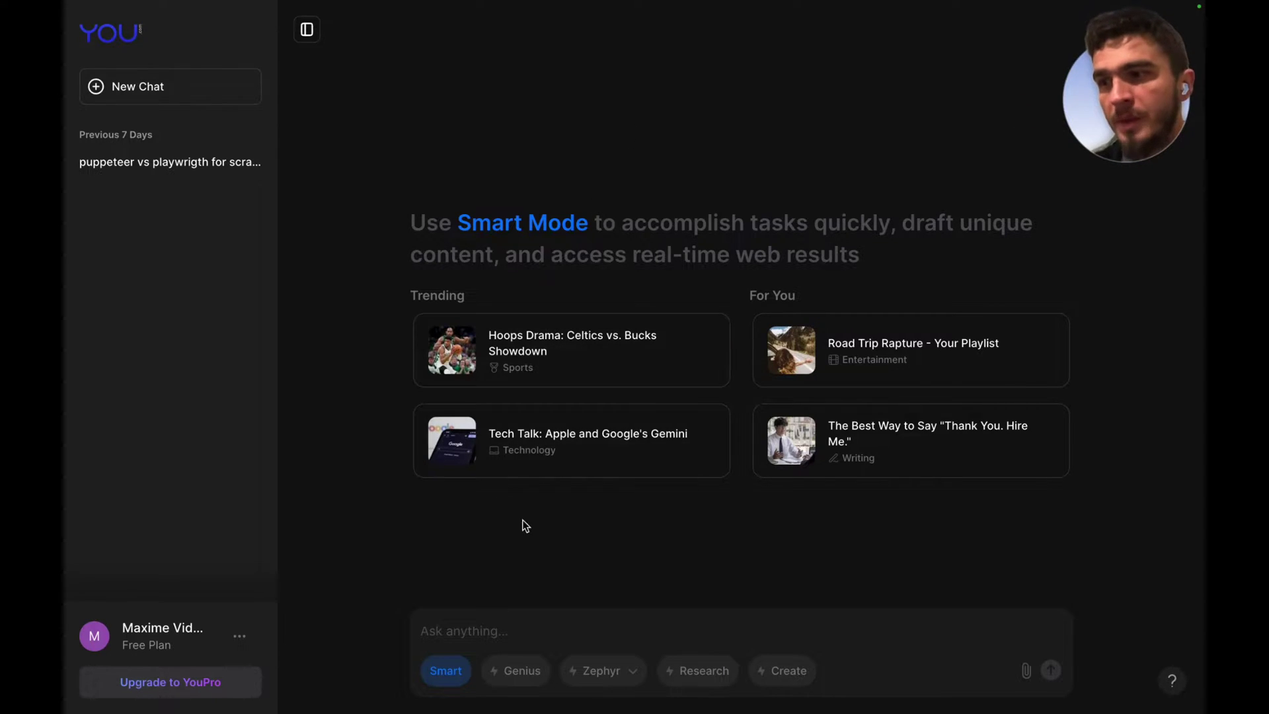
# Step: Run the trending "Tech Talk: Apple and Google's Gemini" suggestion in Smart mode and read through the whole answer
pyautogui.click(637, 433)
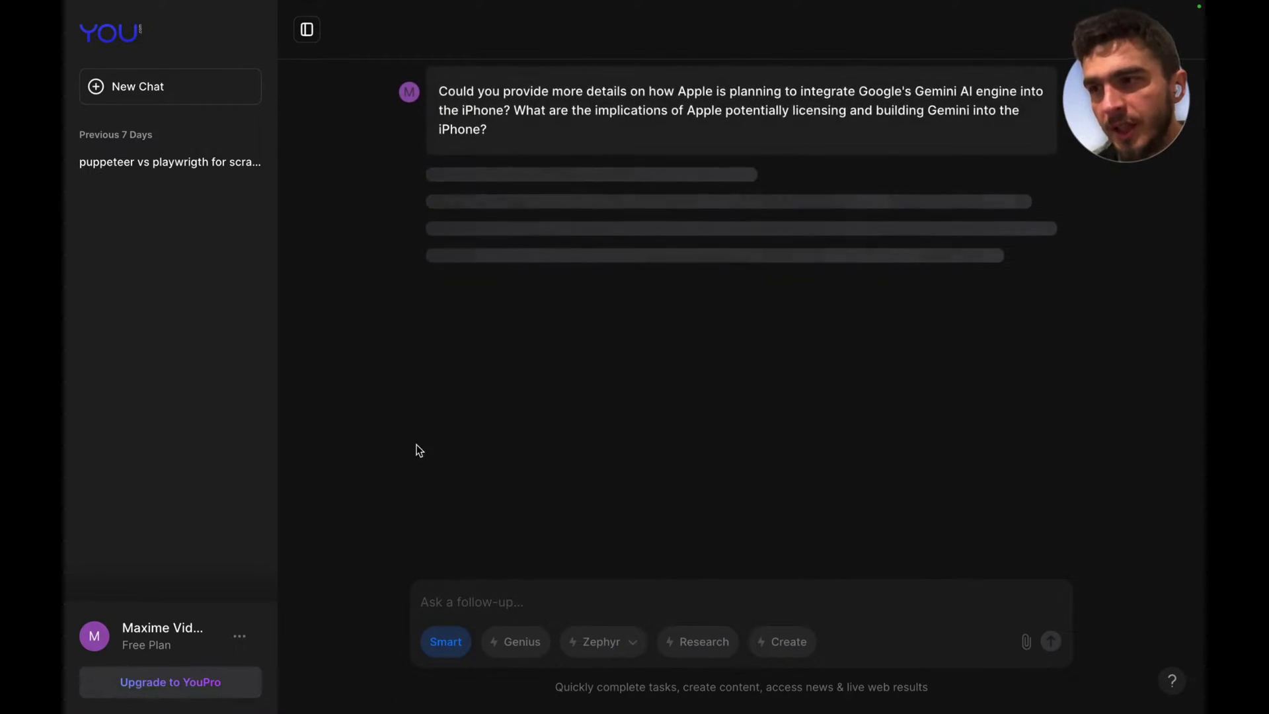
pyautogui.scroll(-3, 588, 438)
pyautogui.scroll(-5, 589, 438)
pyautogui.scroll(8, 590, 443)
pyautogui.scroll(-8, 591, 444)
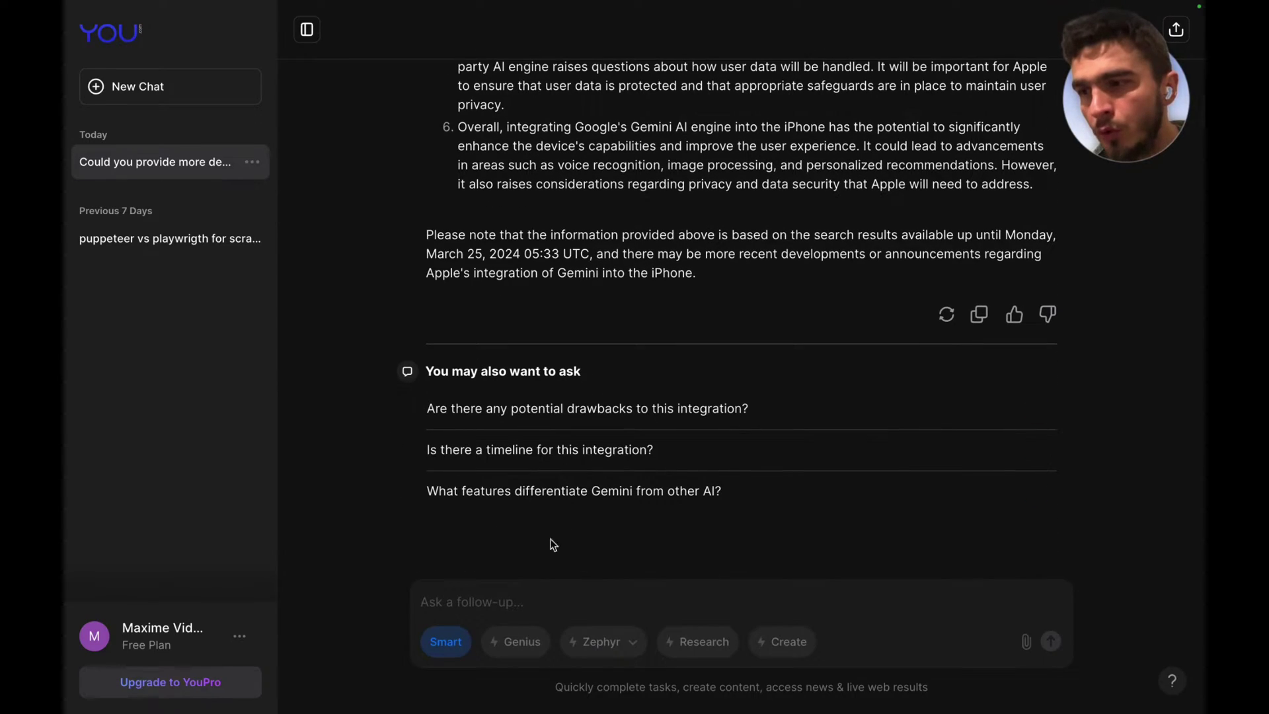
pyautogui.scroll(8, 675, 403)
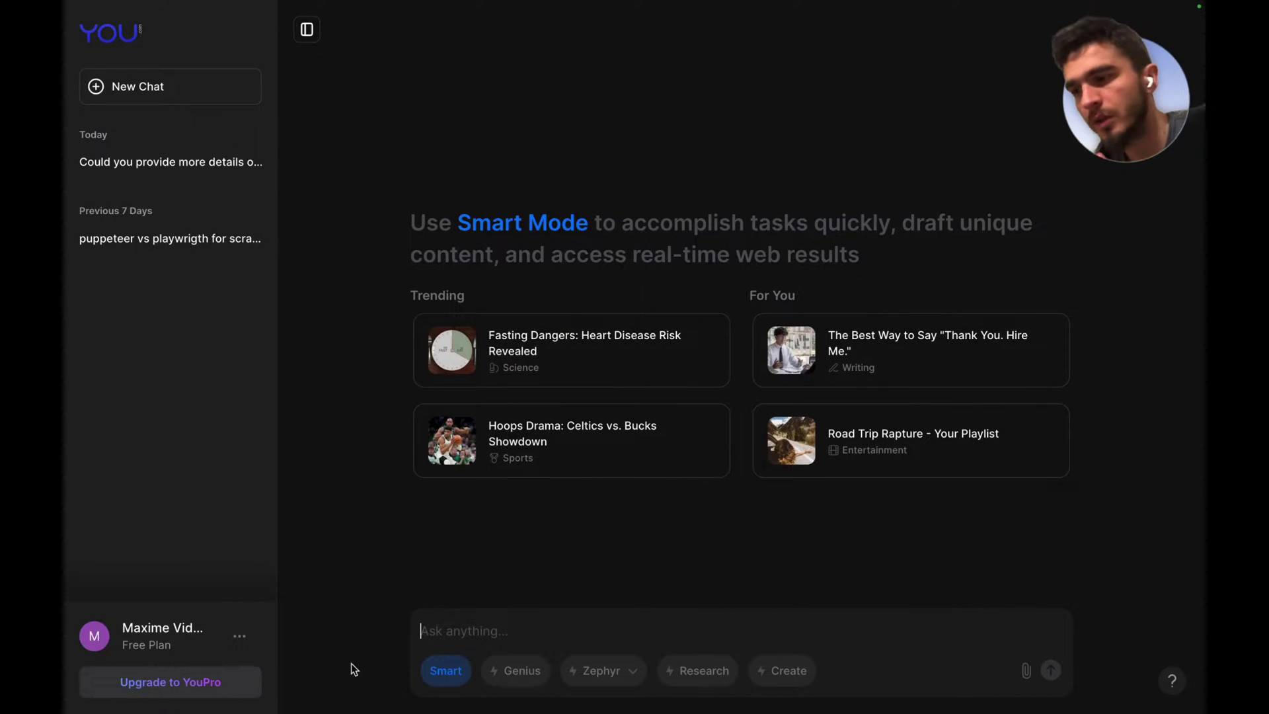
# Step: Review the YouPro upgrade offer and dismiss it, and briefly revisit the Apple and Gemini chat before returning to the home page
pyautogui.click(177, 687)
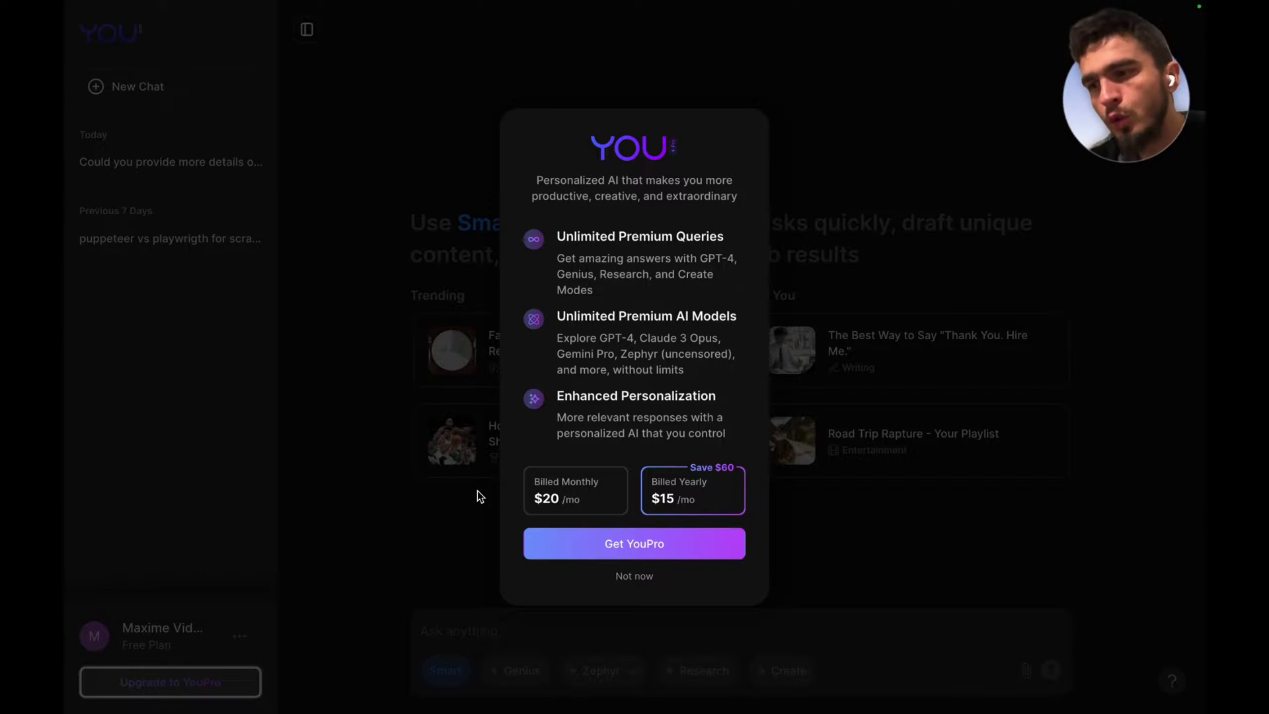
pyautogui.click(635, 577)
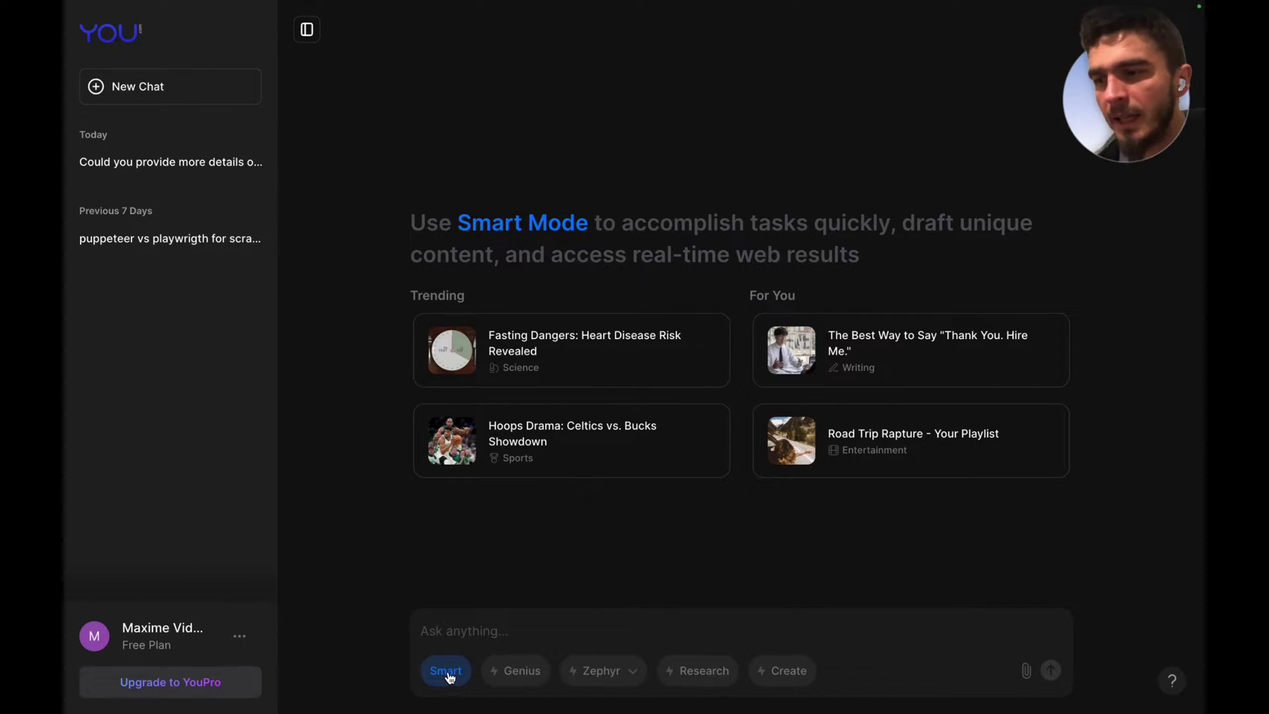
pyautogui.click(170, 161)
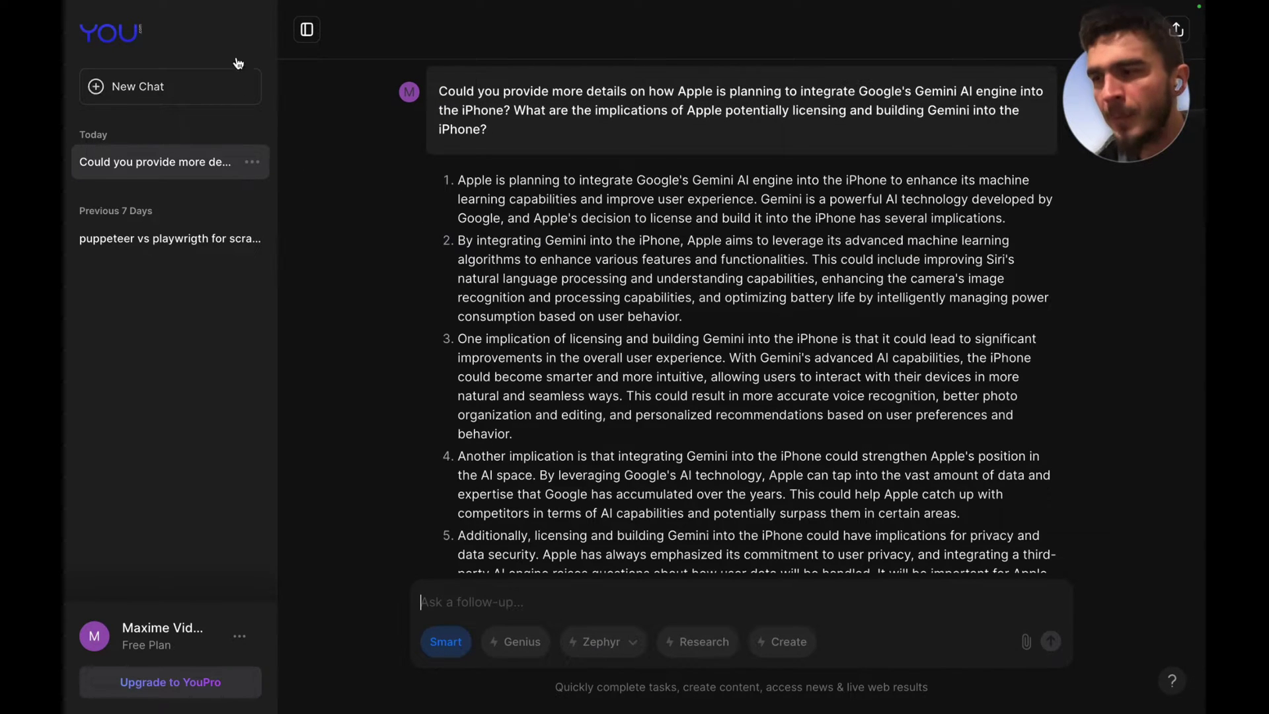
pyautogui.click(115, 34)
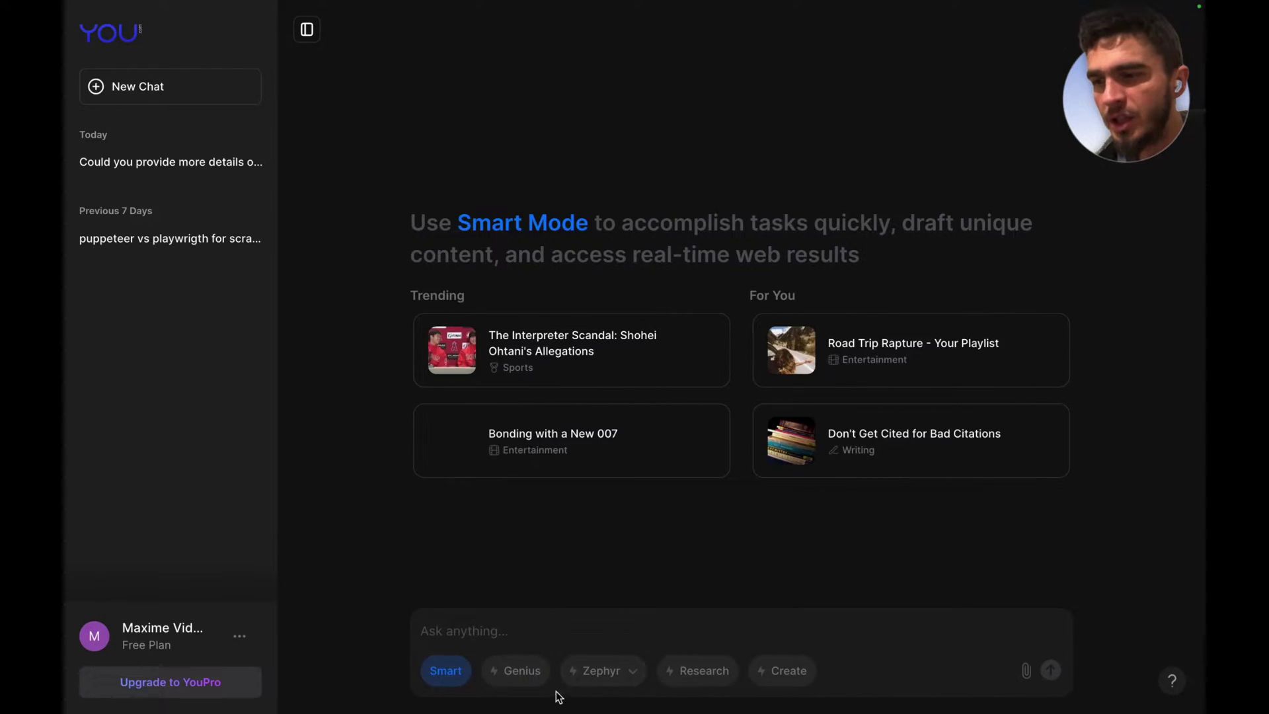
# Step: Look at Genius mode and choose GPT-4 as the custom model for the chat
pyautogui.click(522, 684)
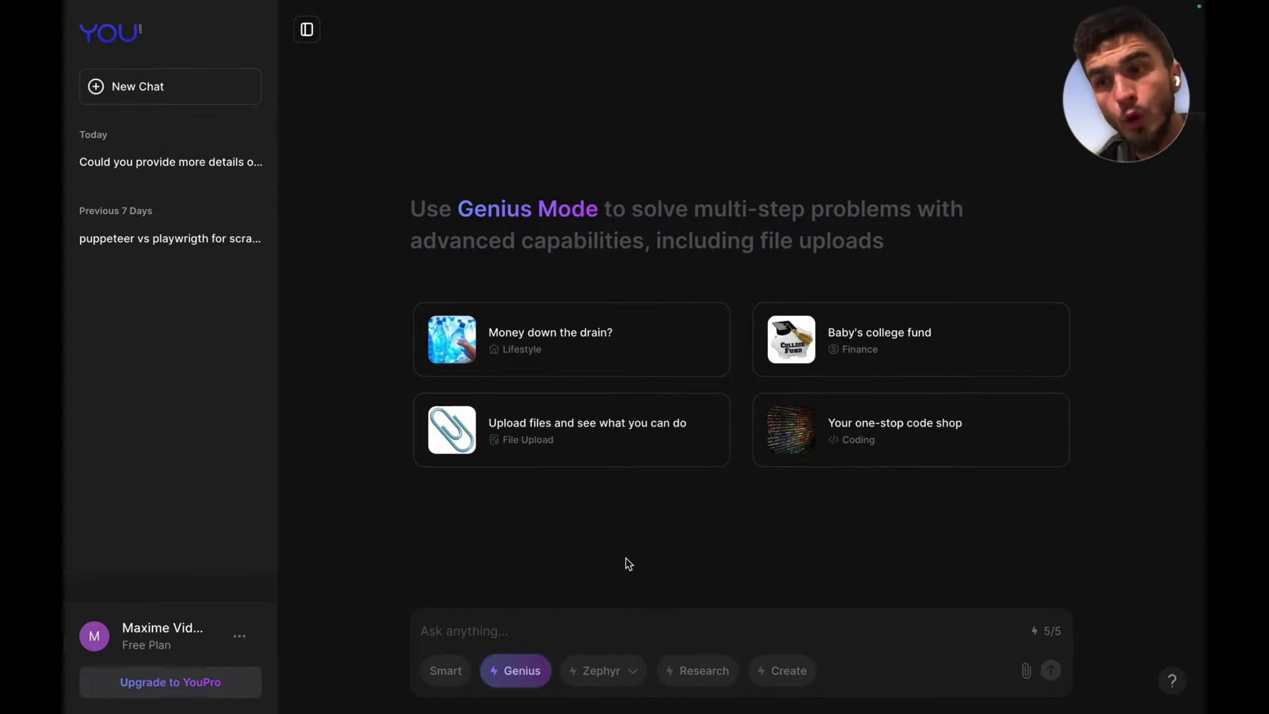
pyautogui.click(631, 673)
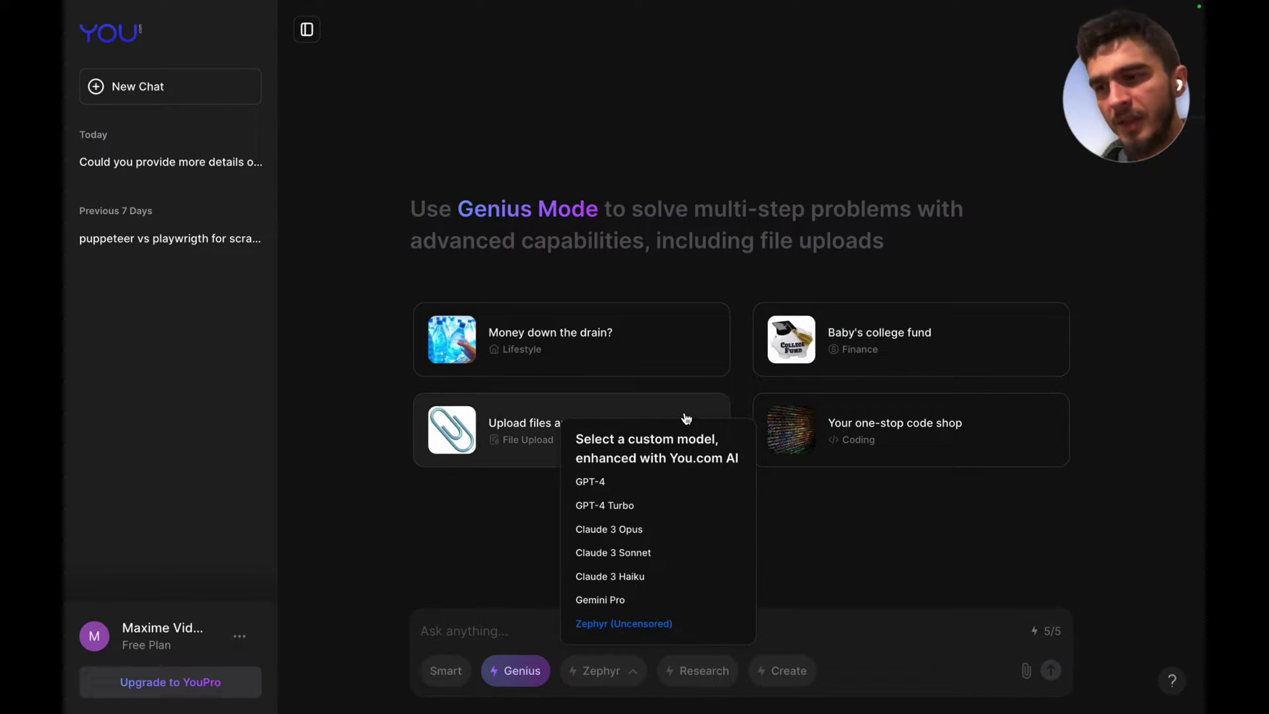
pyautogui.click(664, 481)
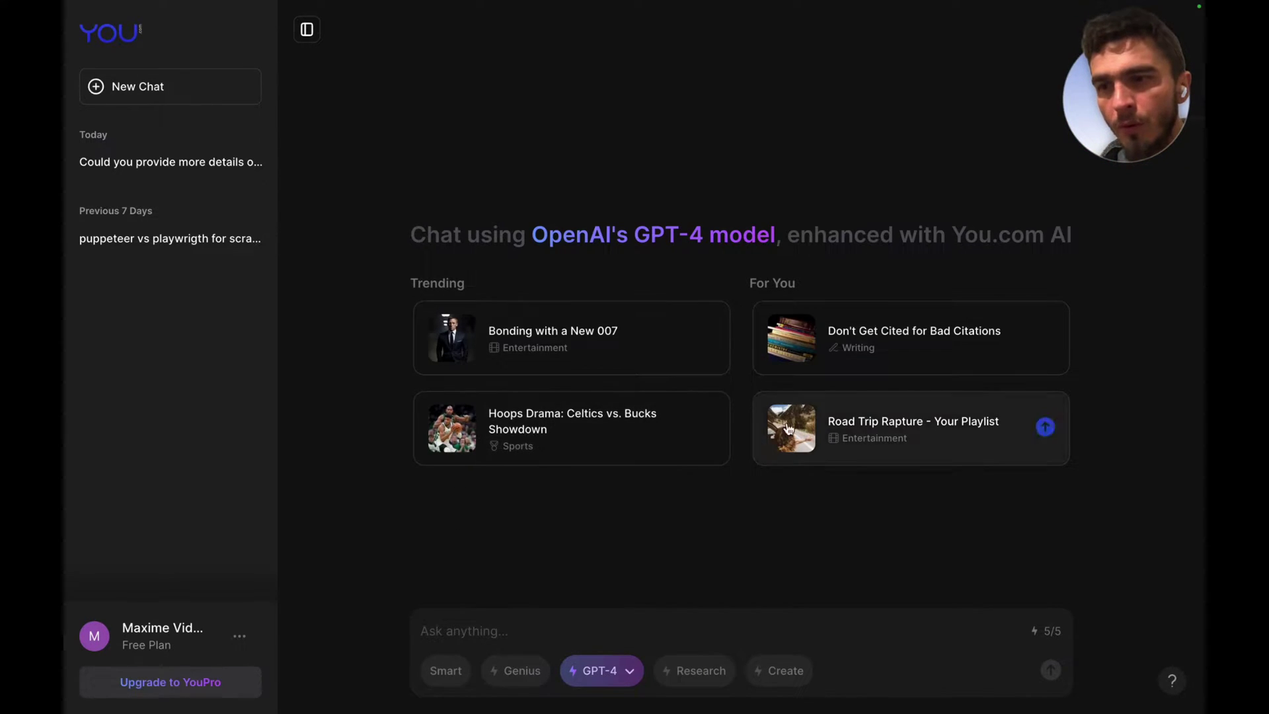
# Step: Run the "Road Trip Rapture - Your Playlist" suggestion with GPT-4, checking the remaining premium queries and reading the playlist
pyautogui.click(950, 445)
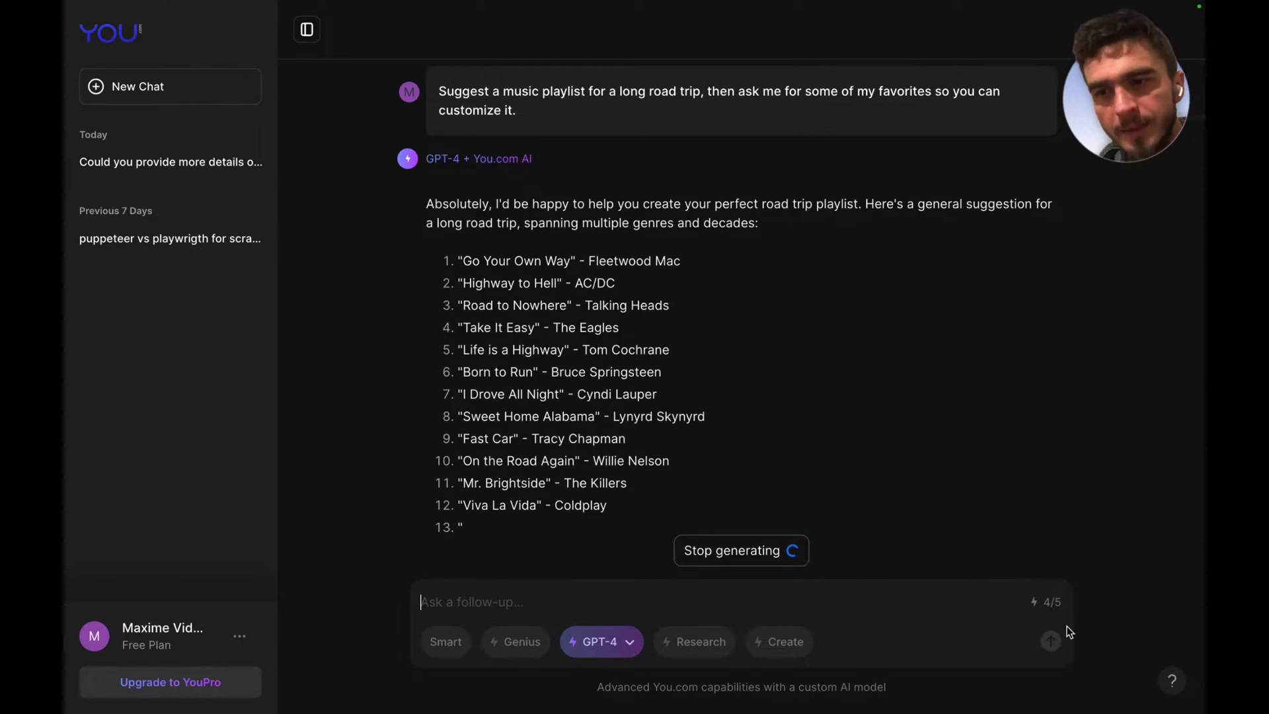
pyautogui.moveTo(1053, 605)
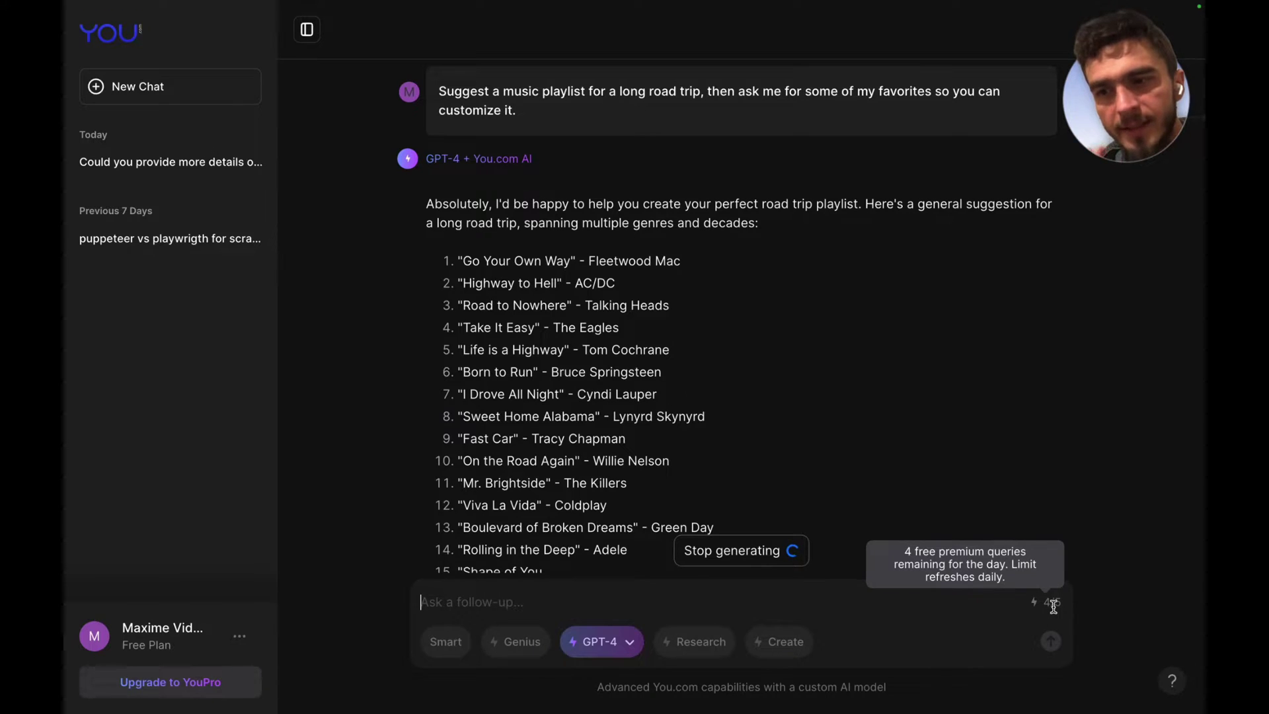
pyautogui.scroll(-3, 734, 371)
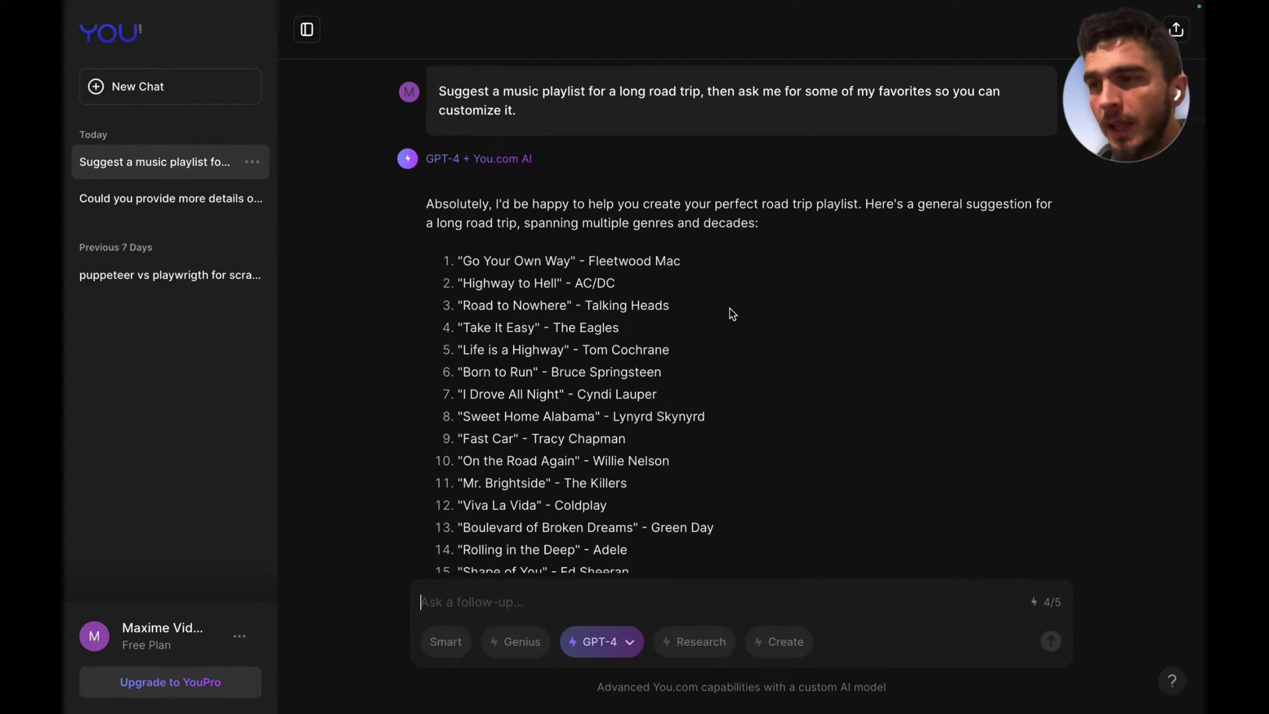
pyautogui.scroll(-5, 588, 316)
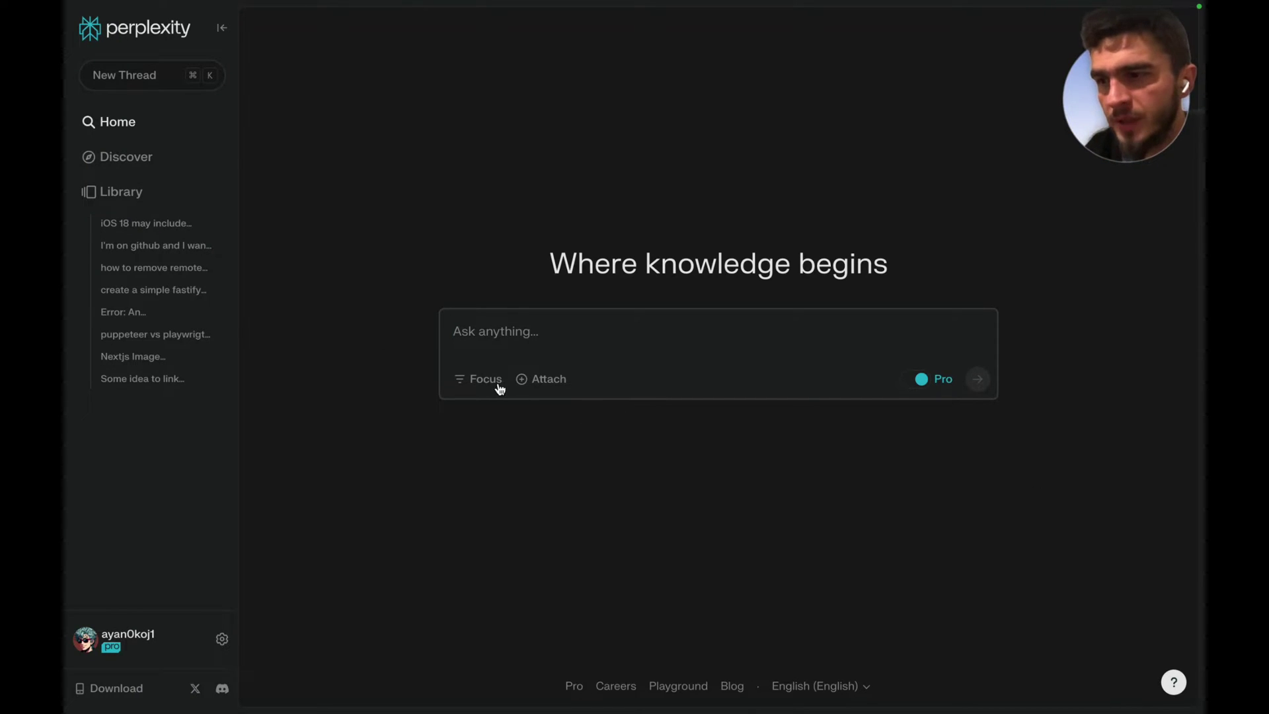
# Step: Switch to Perplexity, set its AI Model to GPT-4 Turbo in the account settings, and return to the home page
pyautogui.click(222, 638)
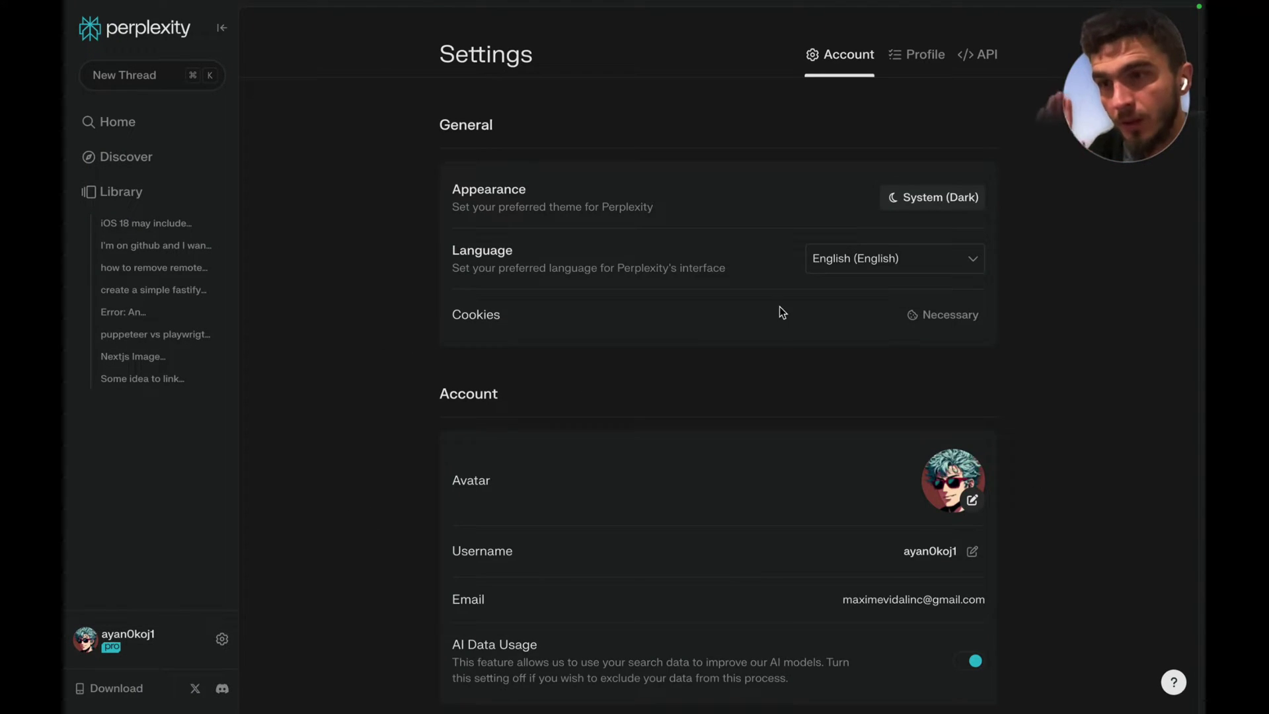
pyautogui.scroll(-8, 878, 435)
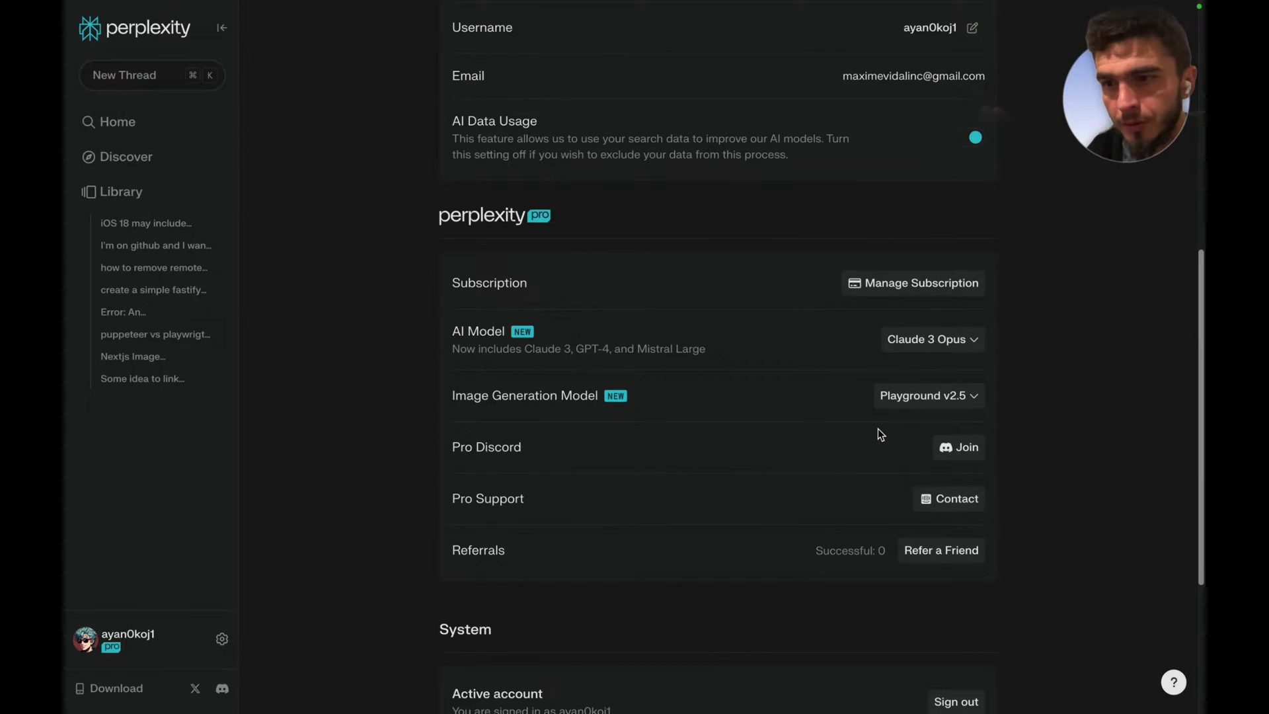
pyautogui.click(932, 339)
pyautogui.click(888, 460)
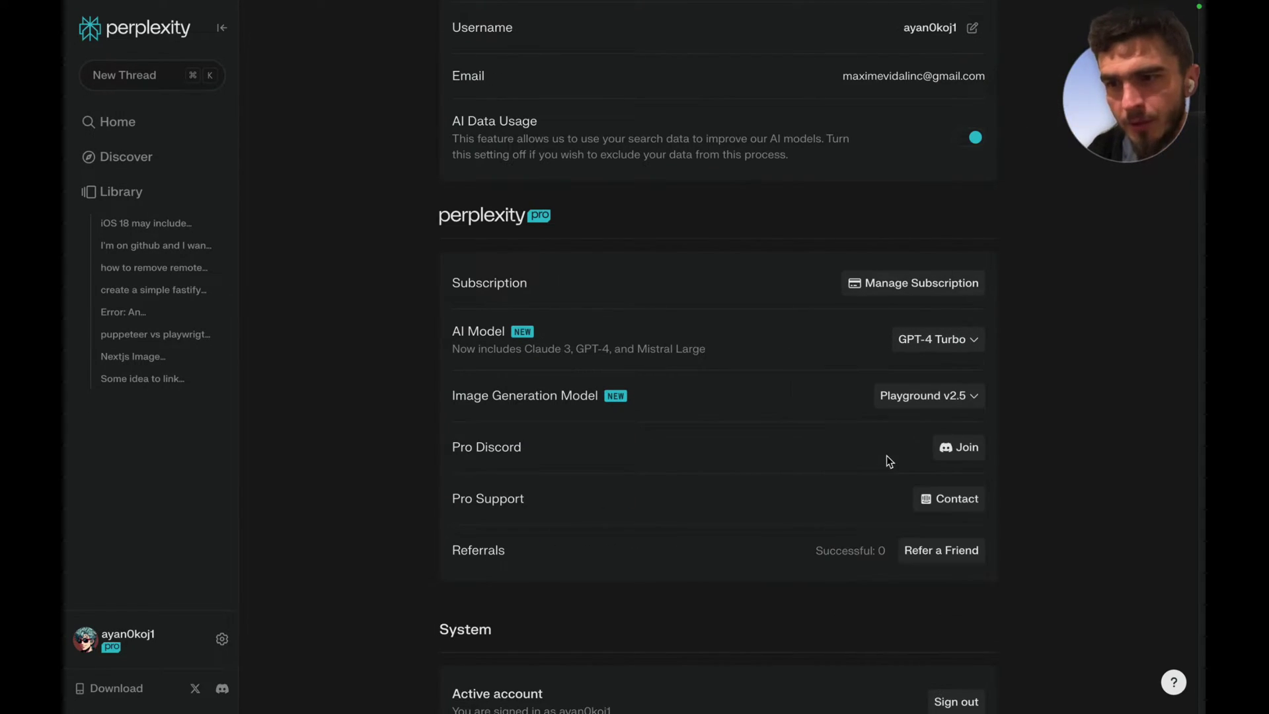
pyautogui.click(165, 30)
# Step: Run a Pro search for "Recette de crépe au rhum" and answer the clarifying question with "Crêpe au rhum"
pyautogui.click(457, 330)
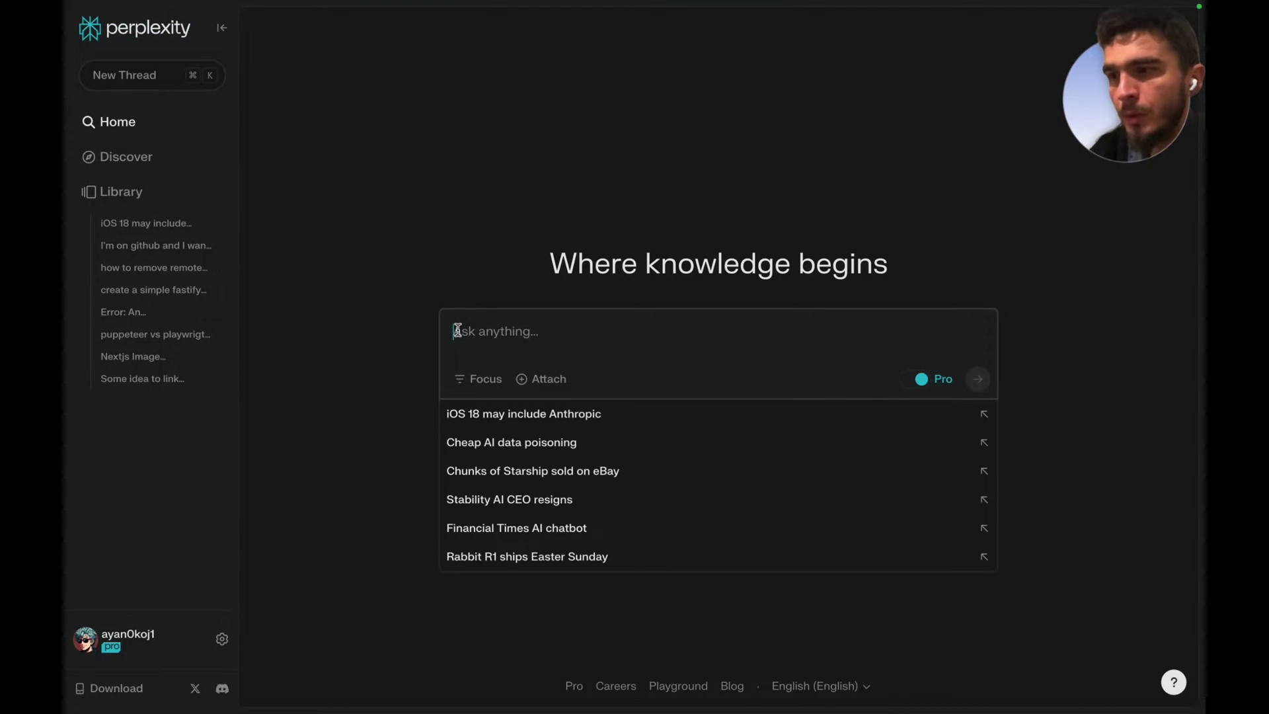
pyautogui.write('Rece')
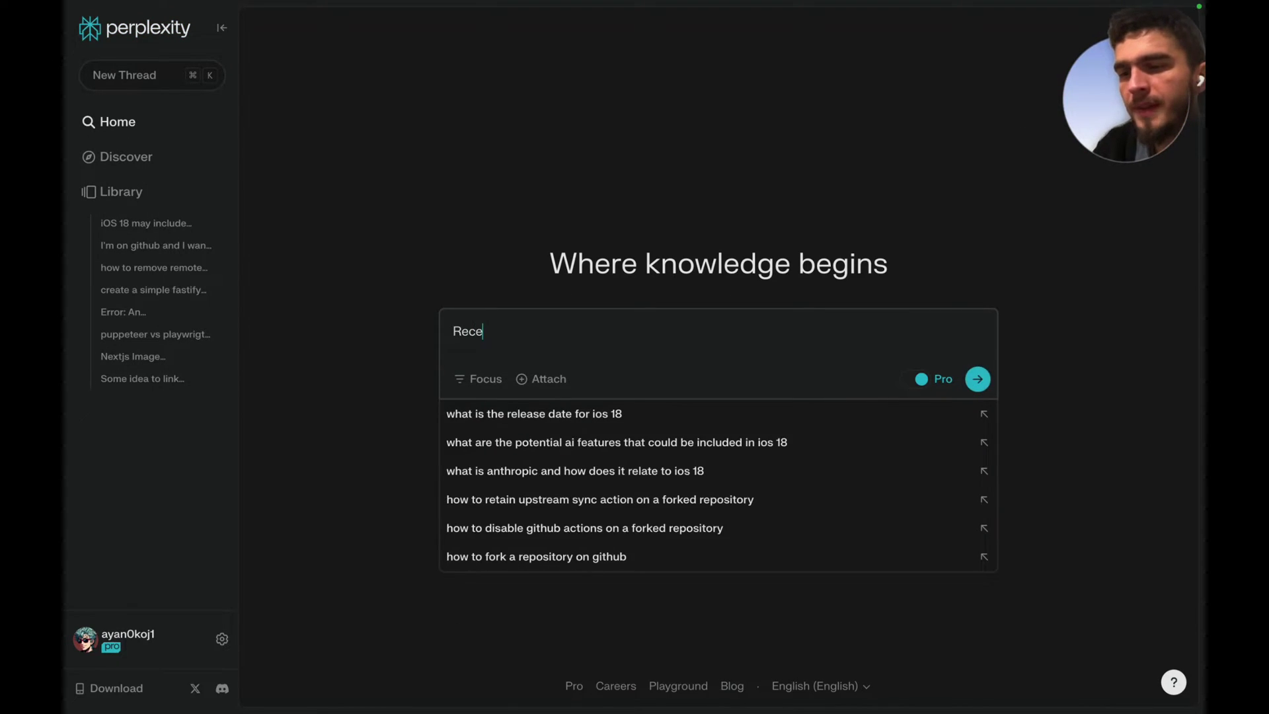
pyautogui.write('tte de ')
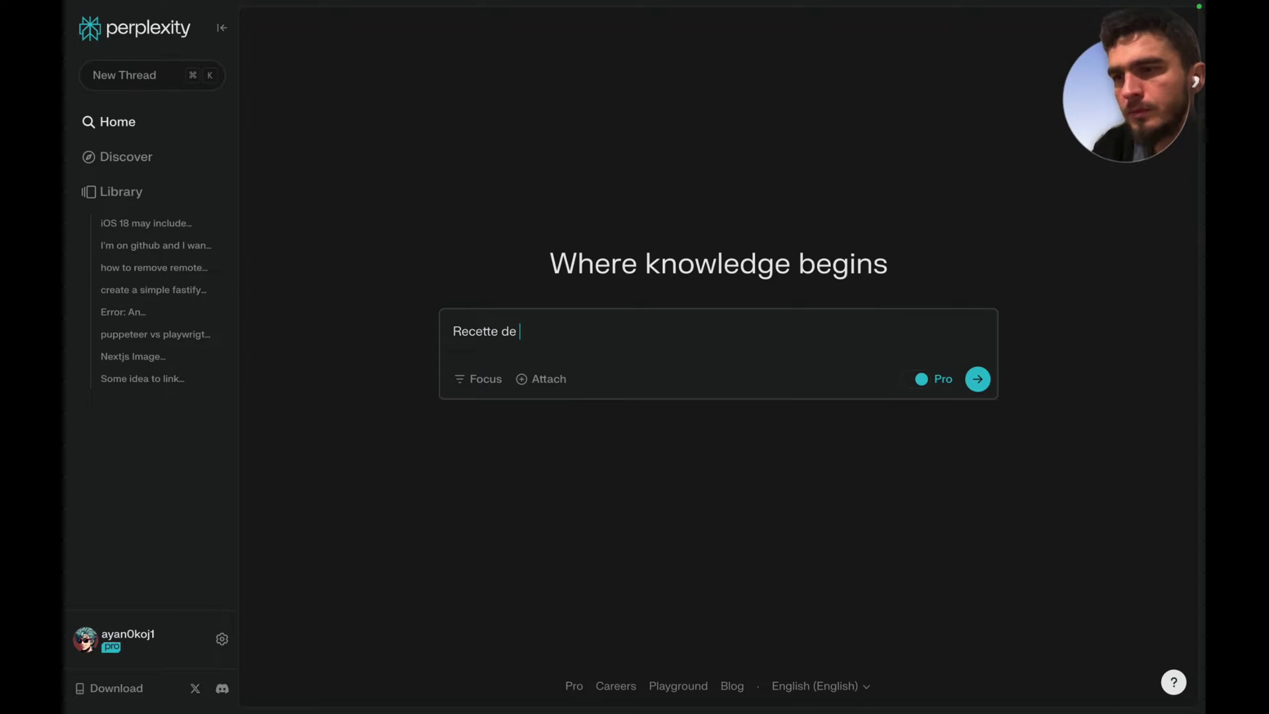
pyautogui.write('crépe au rhum')
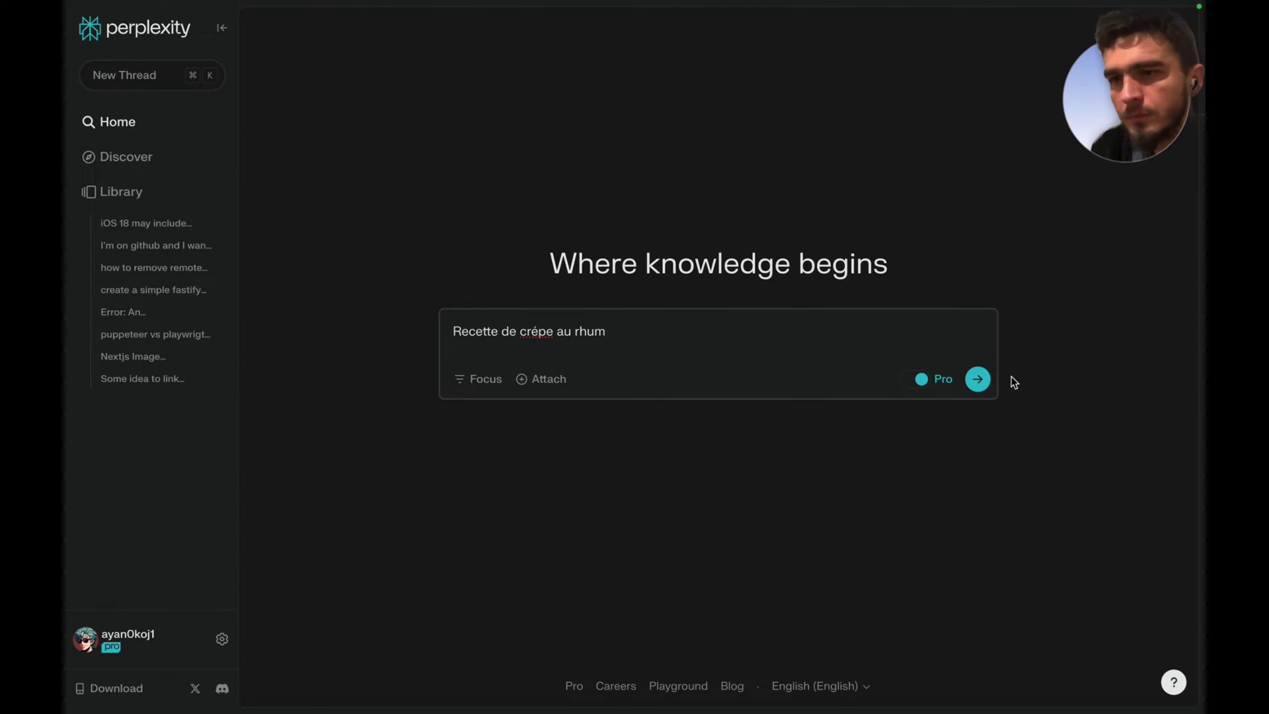
pyautogui.click(978, 379)
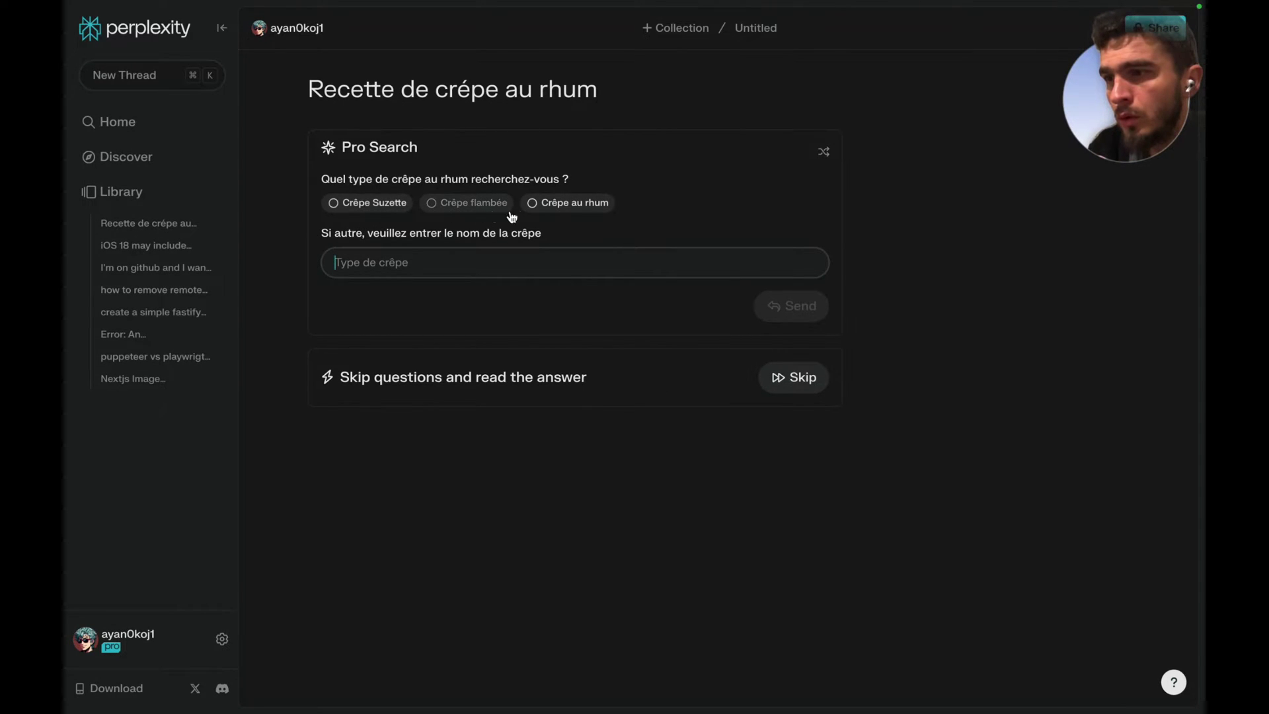
pyautogui.click(575, 206)
pyautogui.click(793, 313)
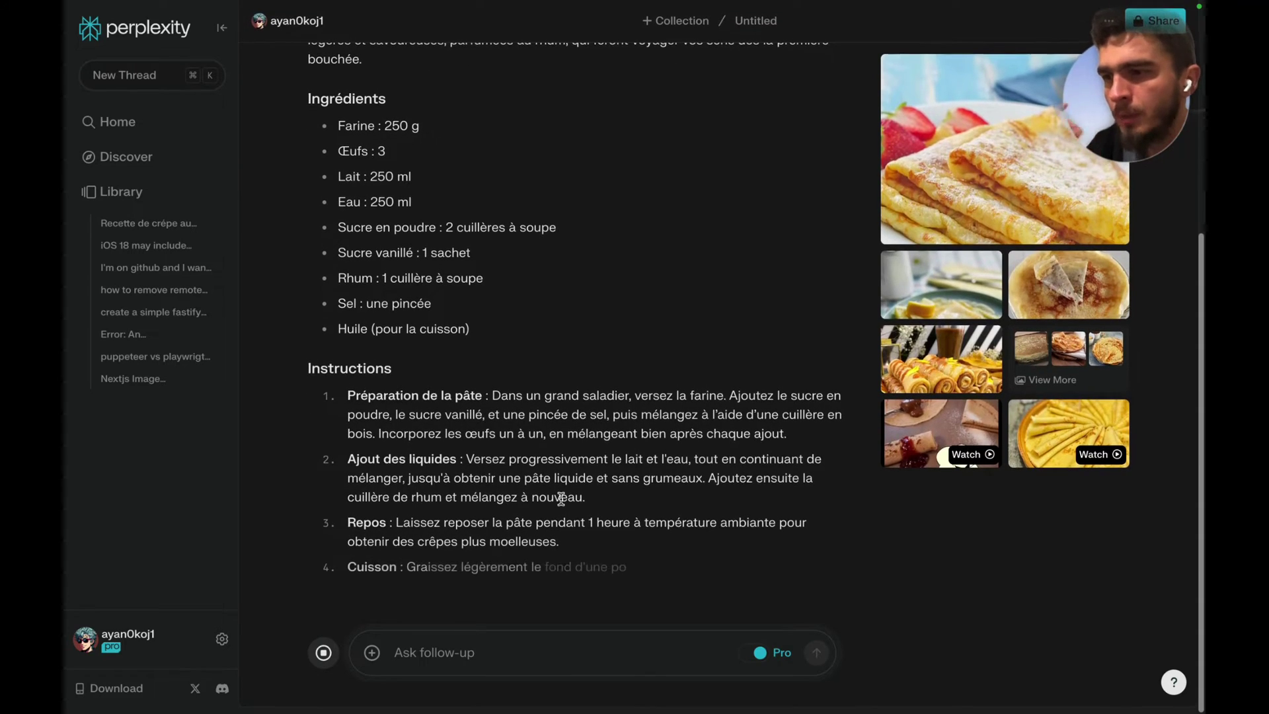
# Step: Examine the recipe answer, including its sources, ingredients, instructions, variants and related questions
pyautogui.scroll(1, 562, 501)
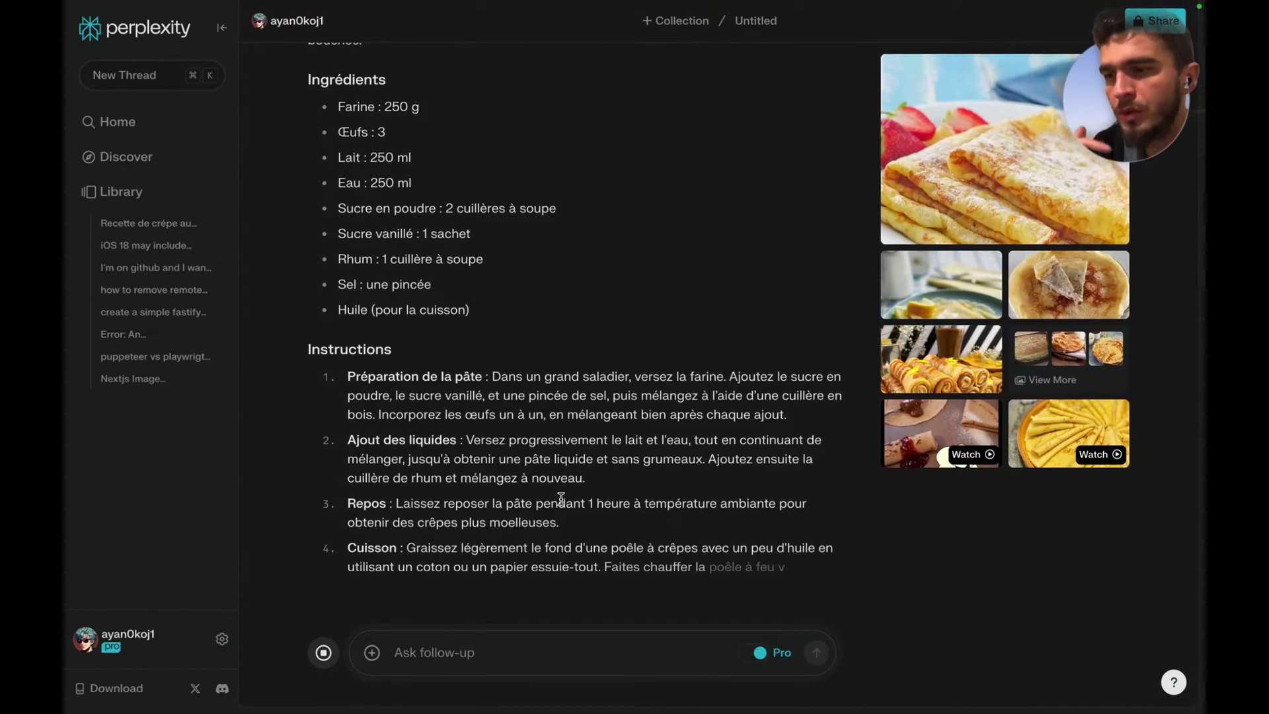
pyautogui.scroll(2, 560, 499)
pyautogui.scroll(5, 512, 526)
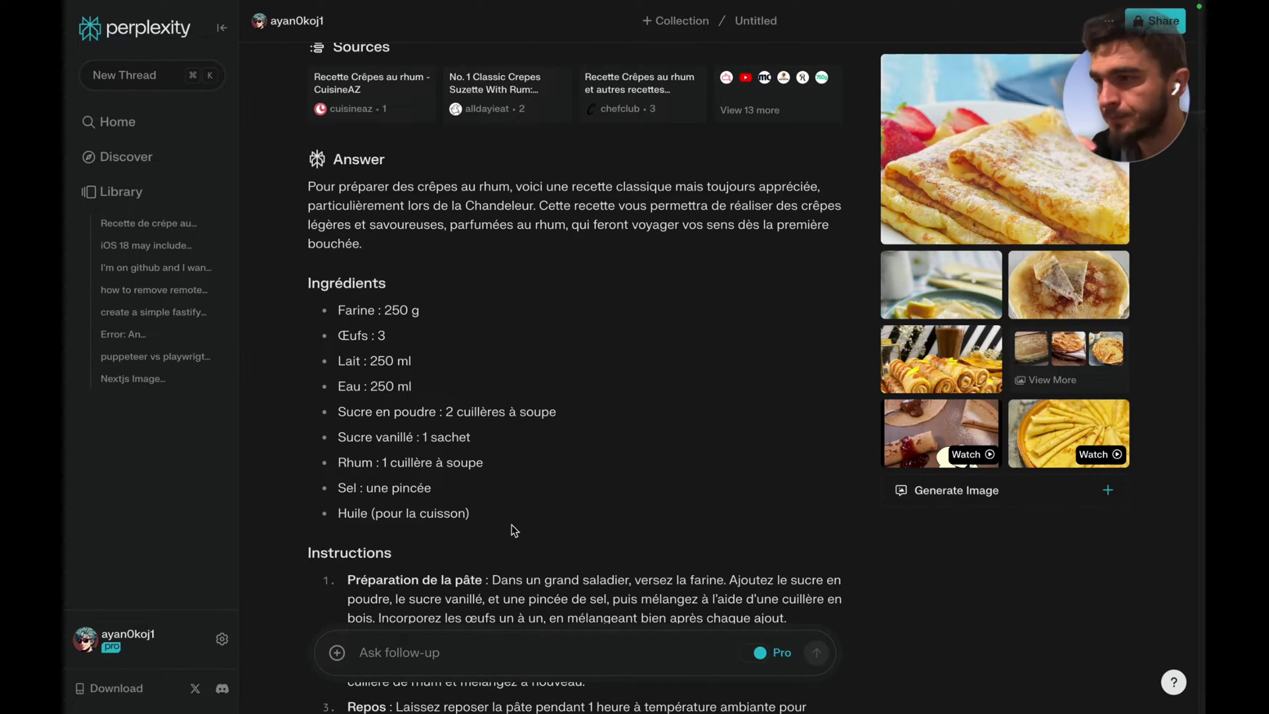
pyautogui.moveTo(316, 259); pyautogui.dragTo(428, 438)
pyautogui.scroll(-5, 438, 529)
pyautogui.click(332, 393)
pyautogui.moveTo(332, 393); pyautogui.dragTo(436, 405)
pyautogui.click(463, 436)
pyautogui.scroll(-8, 473, 456)
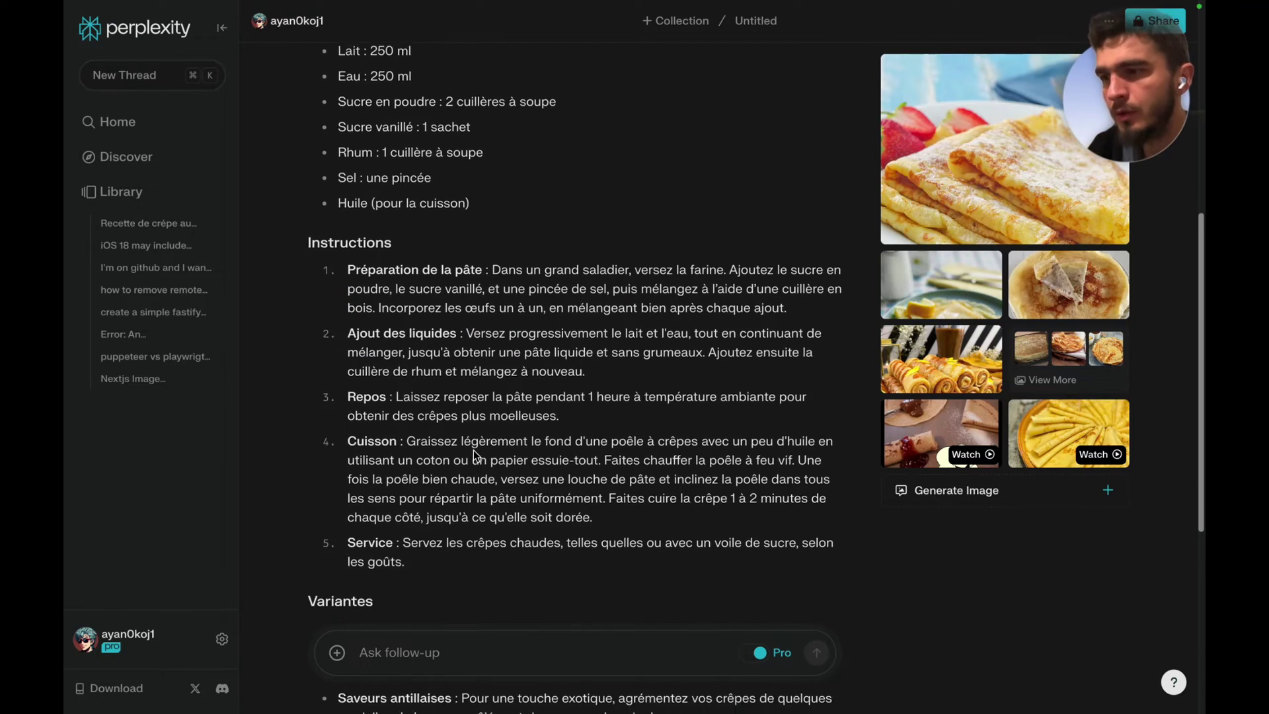
pyautogui.scroll(-5, 474, 455)
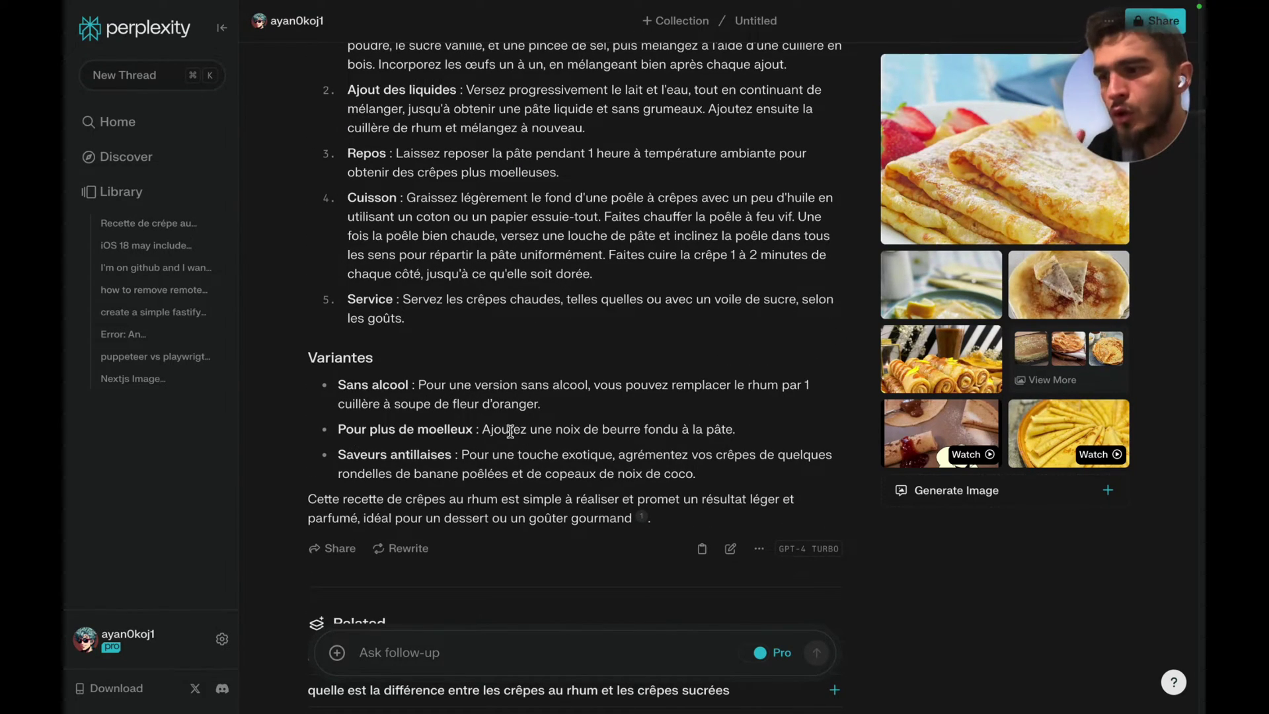
pyautogui.scroll(-2, 500, 464)
pyautogui.scroll(-2, 500, 465)
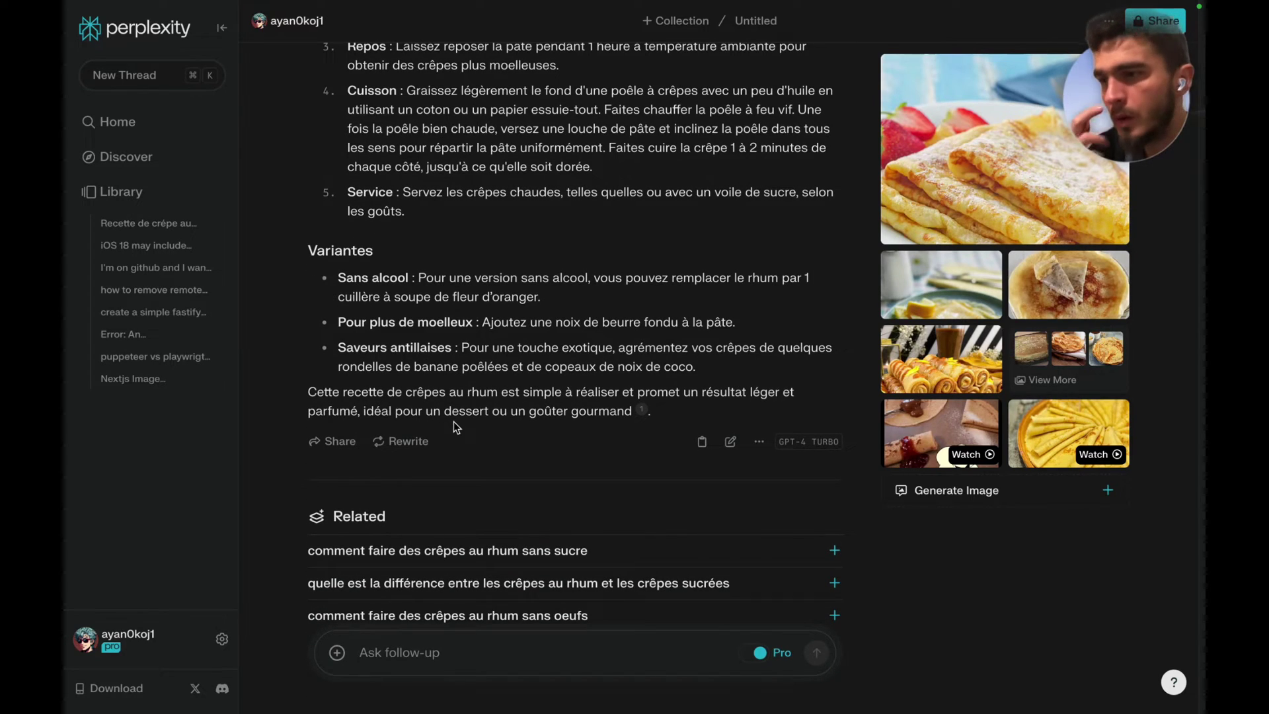
pyautogui.scroll(-2, 449, 436)
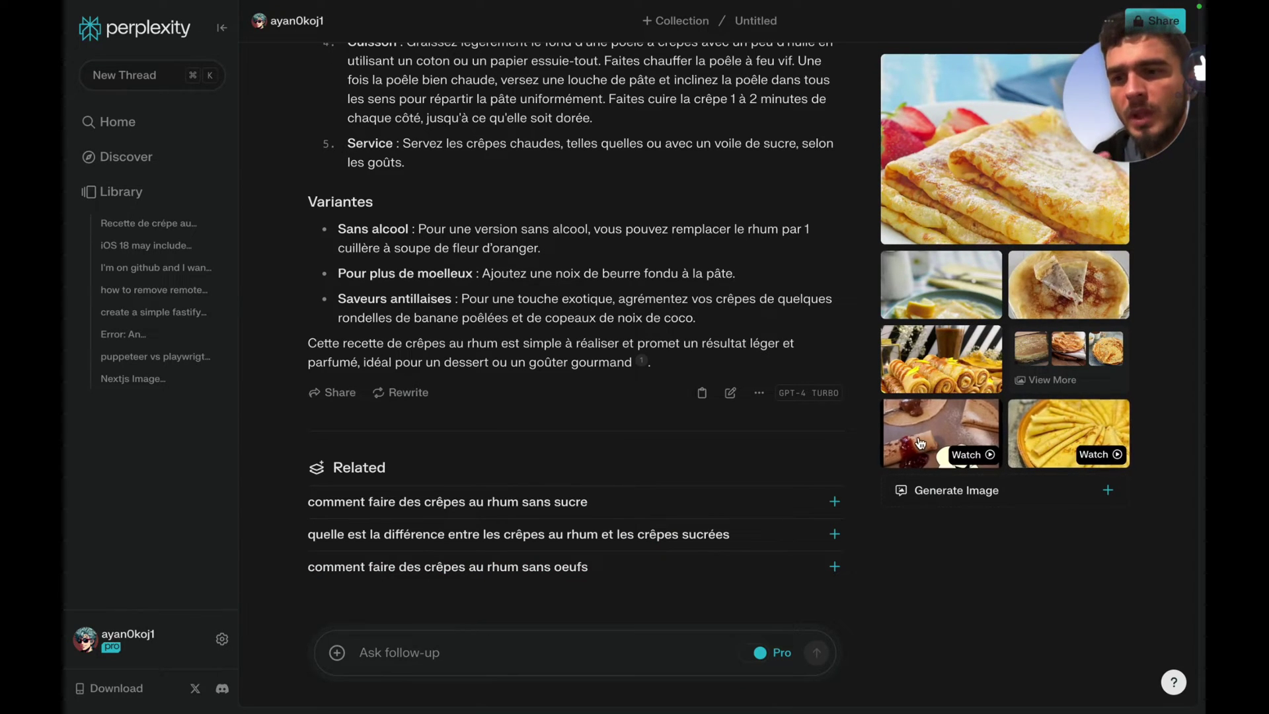
# Step: Copy the query text "Recette de crépe au rhum" from the heading of the thread
pyautogui.scroll(15, 600, 245)
pyautogui.moveTo(595, 89); pyautogui.dragTo(308, 84)
pyautogui.hotkey('ctrl', 'c')
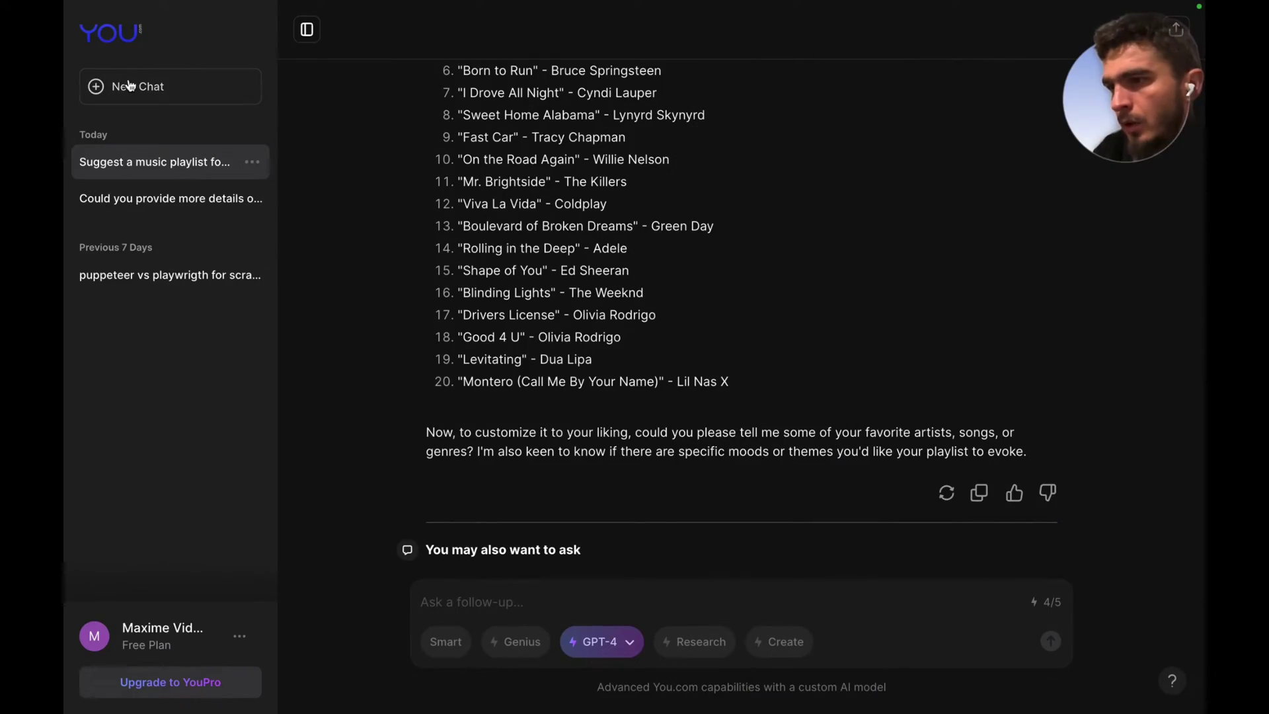
# Step: Switch to You.com and send the copied query "Recette de crépe au rhum" in a new chat using the GPT-4 Turbo model
pyautogui.click(142, 86)
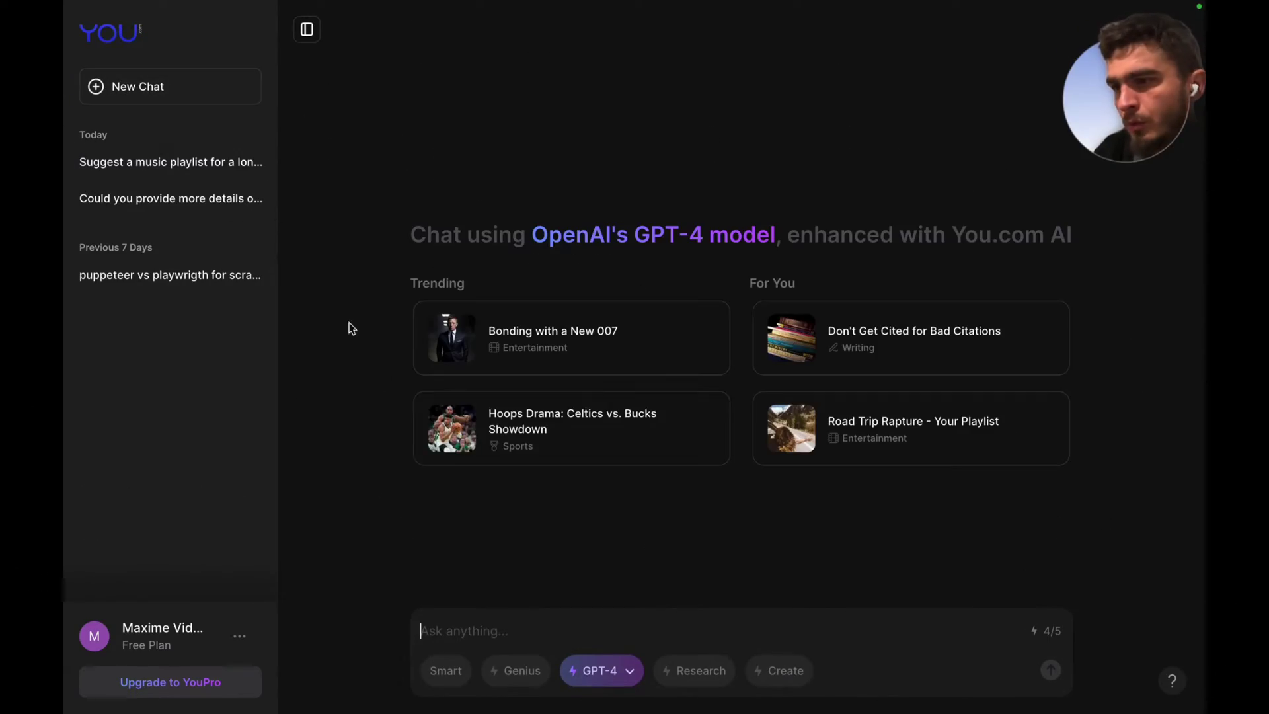
pyautogui.hotkey('ctrl', 'v')
pyautogui.click(618, 671)
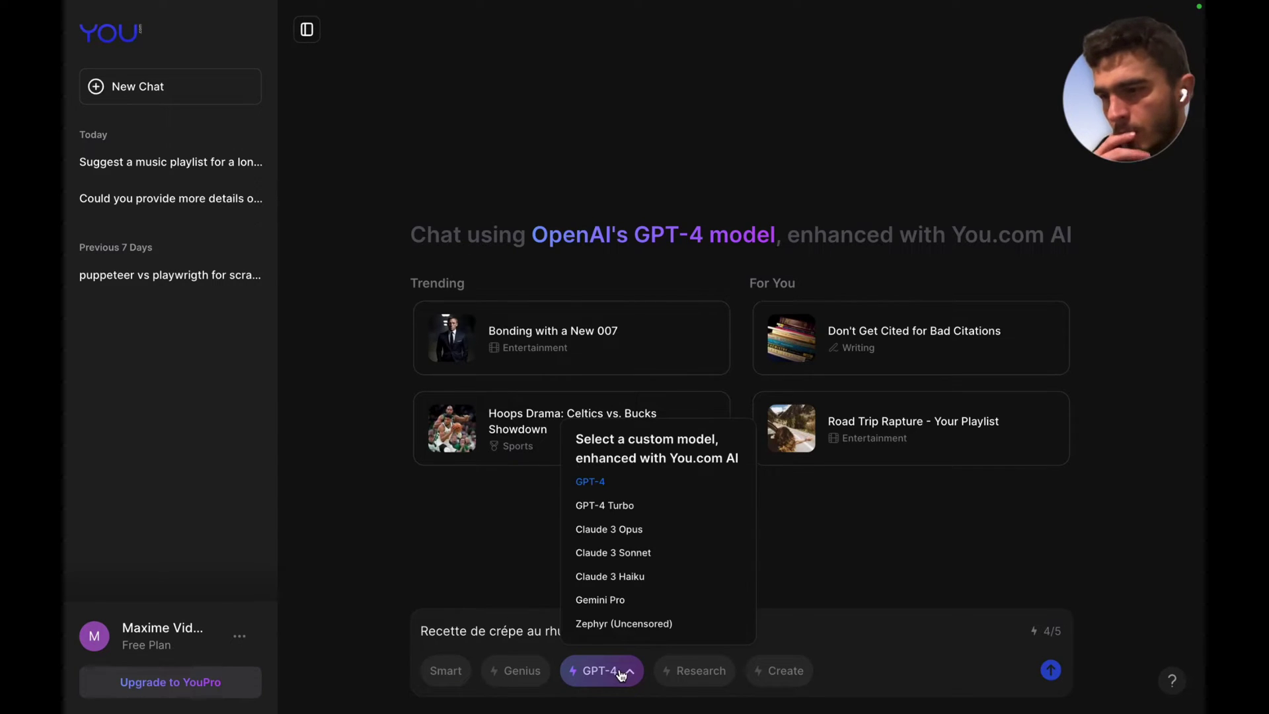
pyautogui.click(658, 507)
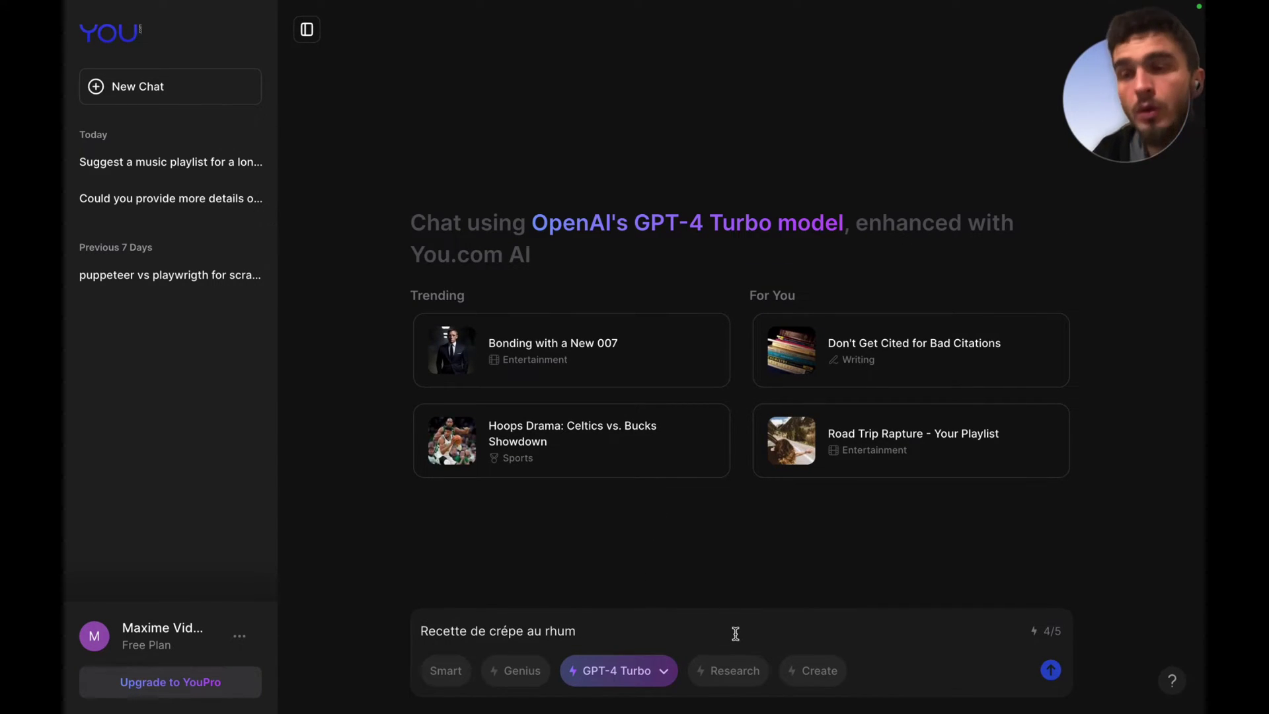
pyautogui.click(1051, 670)
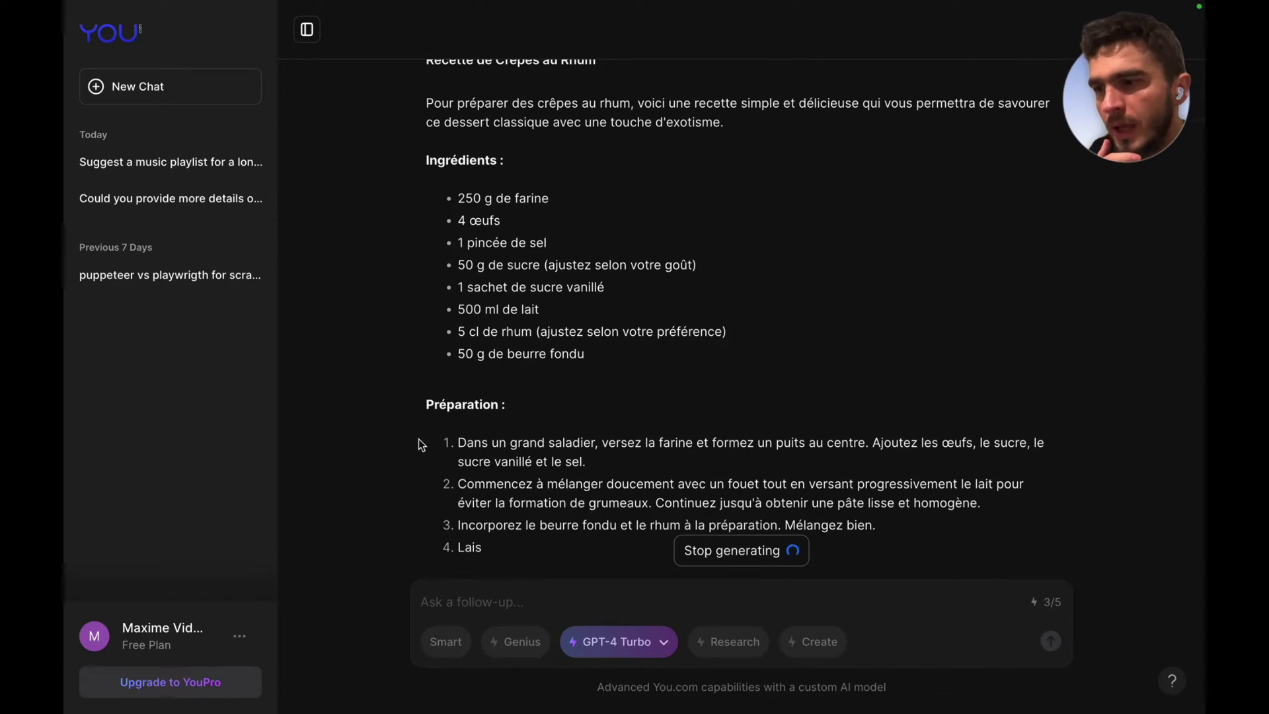
# Step: Examine the GPT-4 Turbo rum crêpe answer, including its ingredients, preparation steps, serving suggestions and suggested follow-up questions
pyautogui.scroll(3, 394, 364)
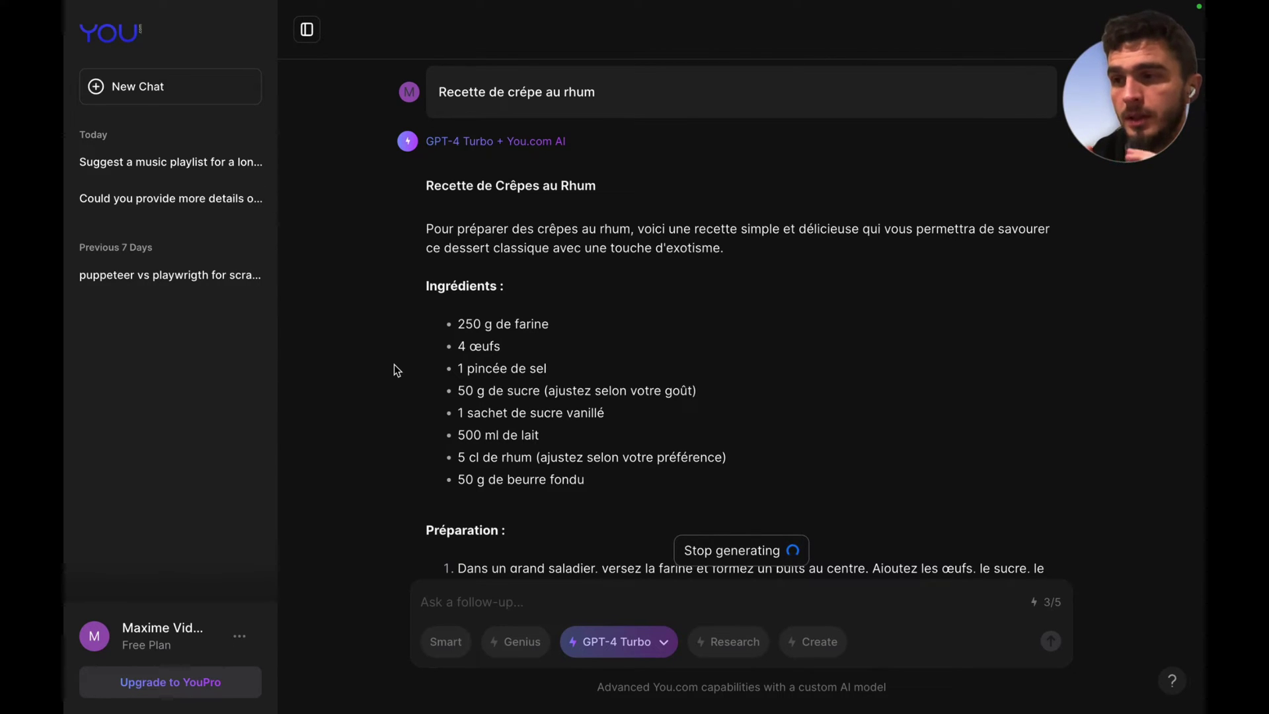
pyautogui.scroll(-6, 815, 414)
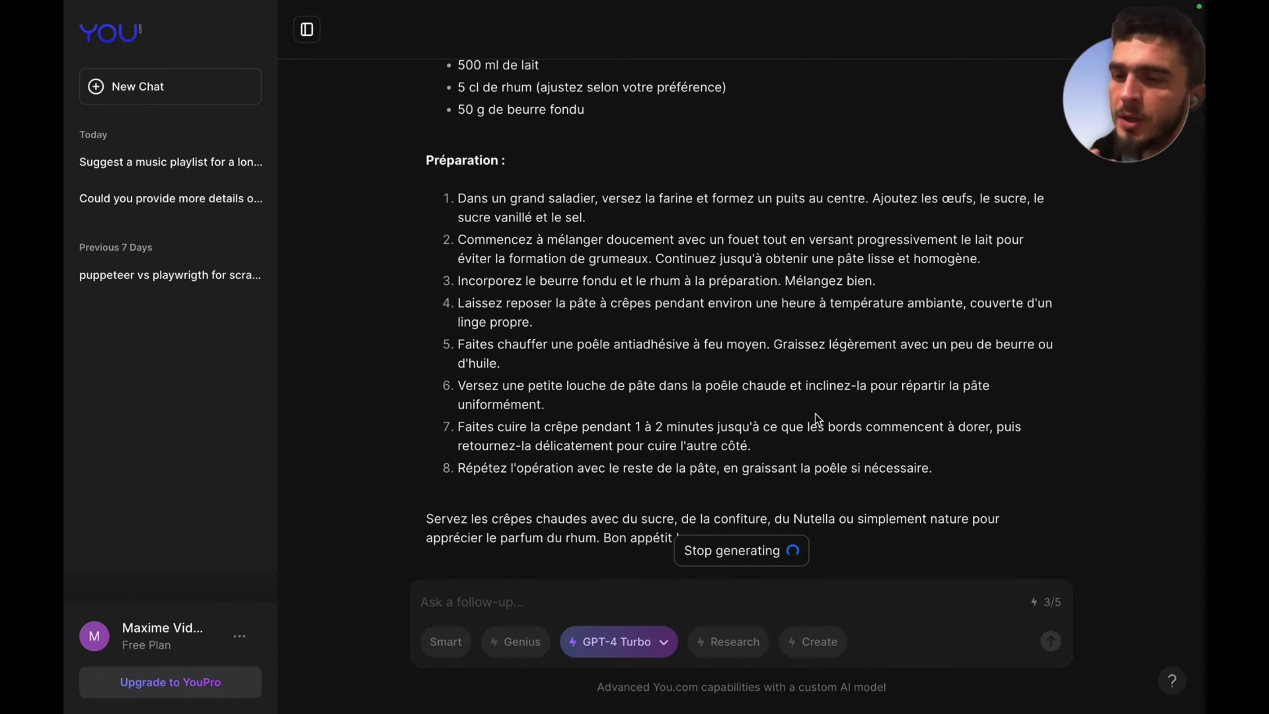
pyautogui.scroll(4, 815, 414)
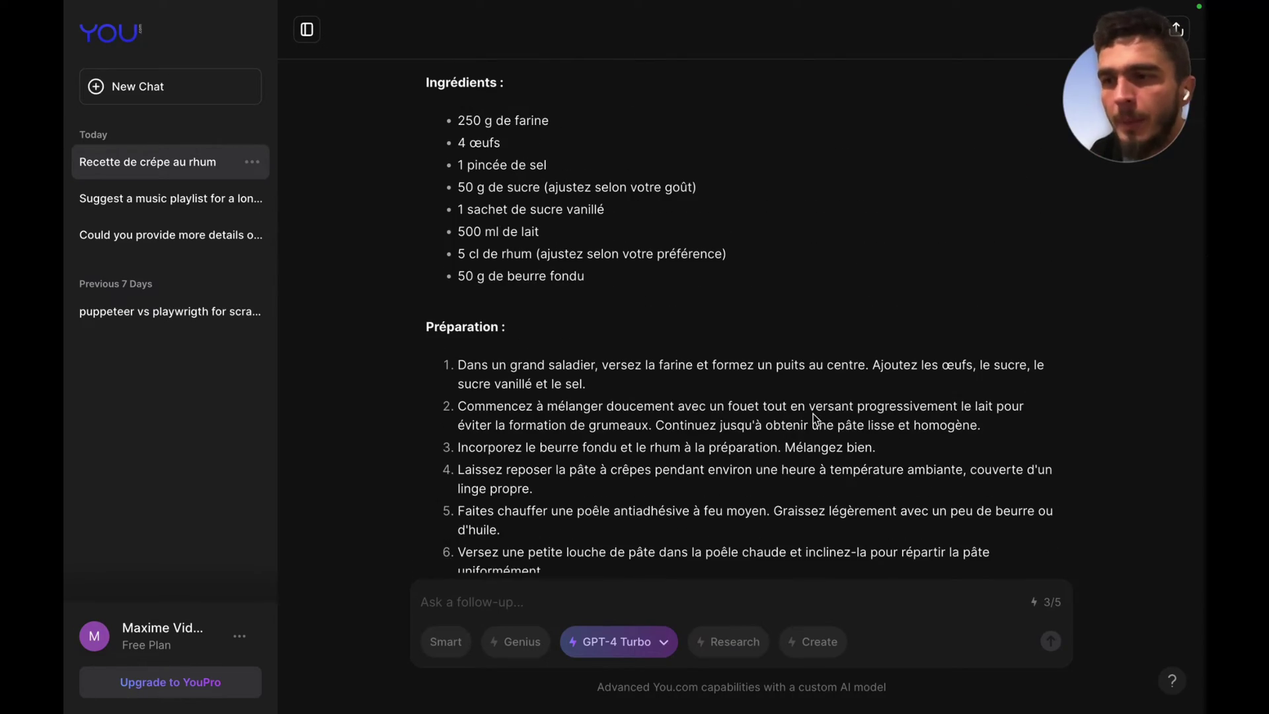
pyautogui.scroll(-7, 775, 378)
pyautogui.scroll(8, 775, 383)
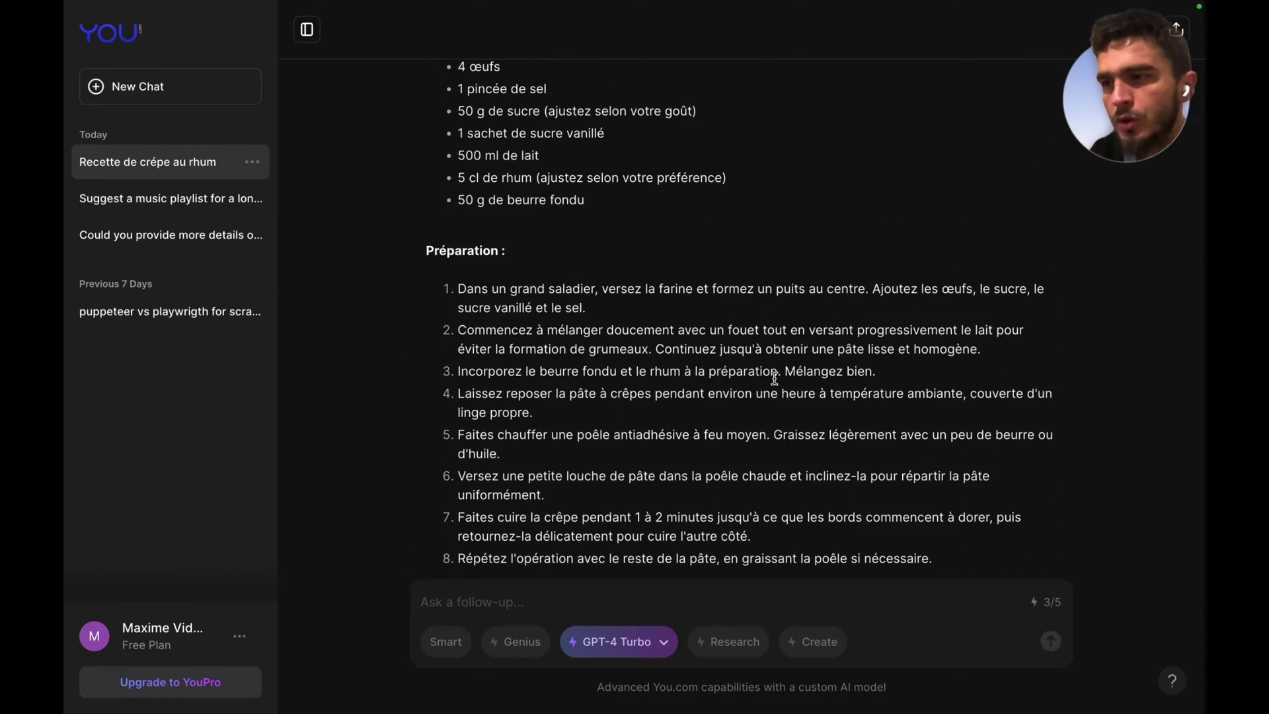
pyautogui.scroll(-7, 774, 383)
pyautogui.scroll(3, 775, 382)
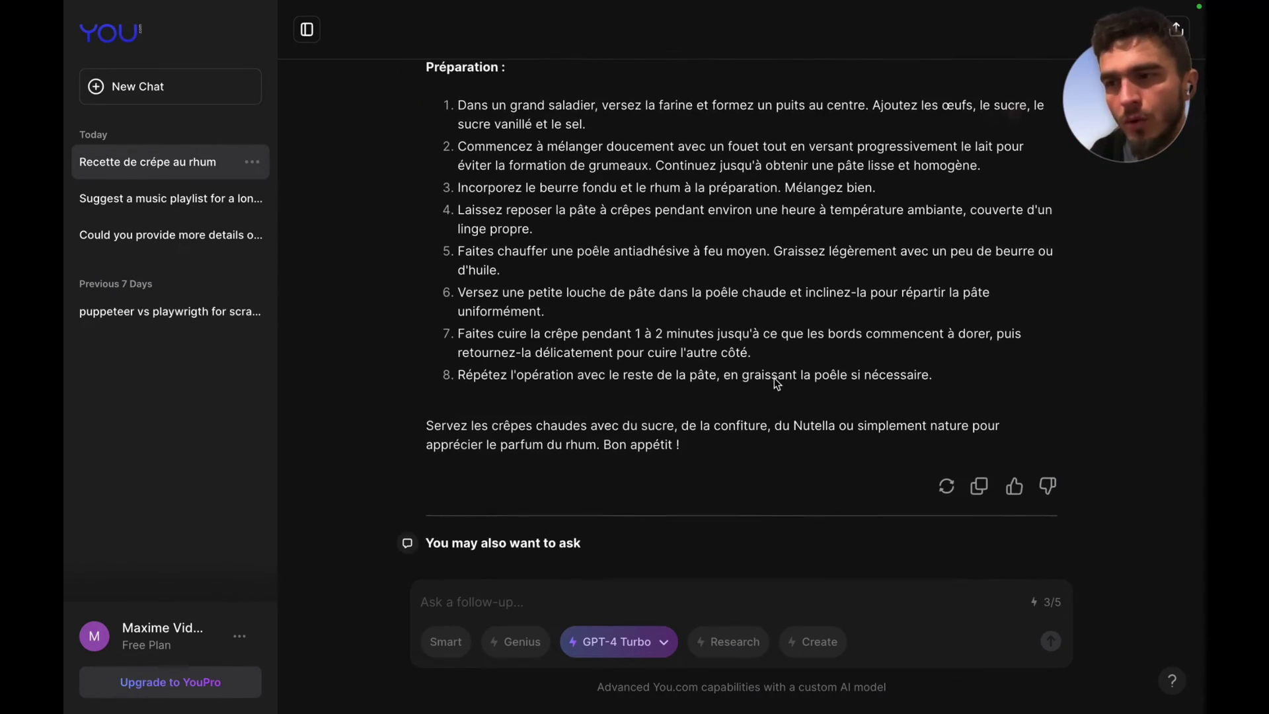
pyautogui.scroll(-1, 775, 382)
pyautogui.scroll(1, 775, 382)
pyautogui.scroll(1, 775, 382)
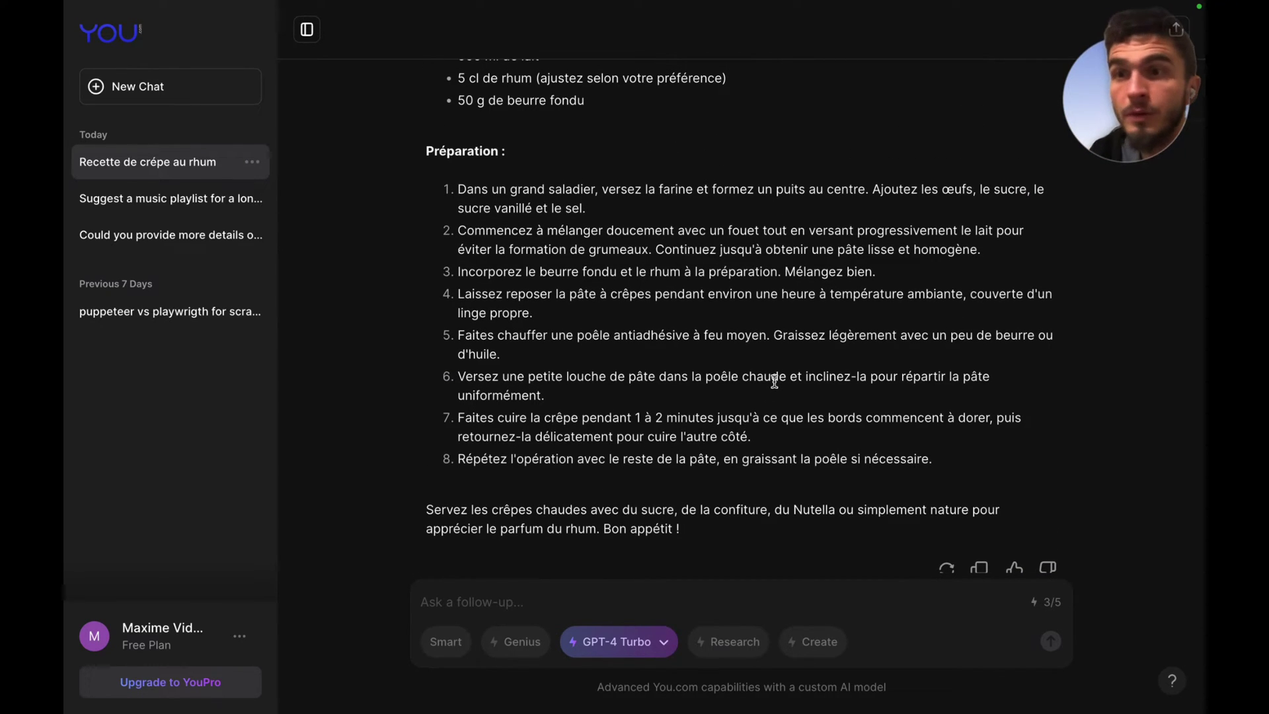
pyautogui.scroll(5, 775, 381)
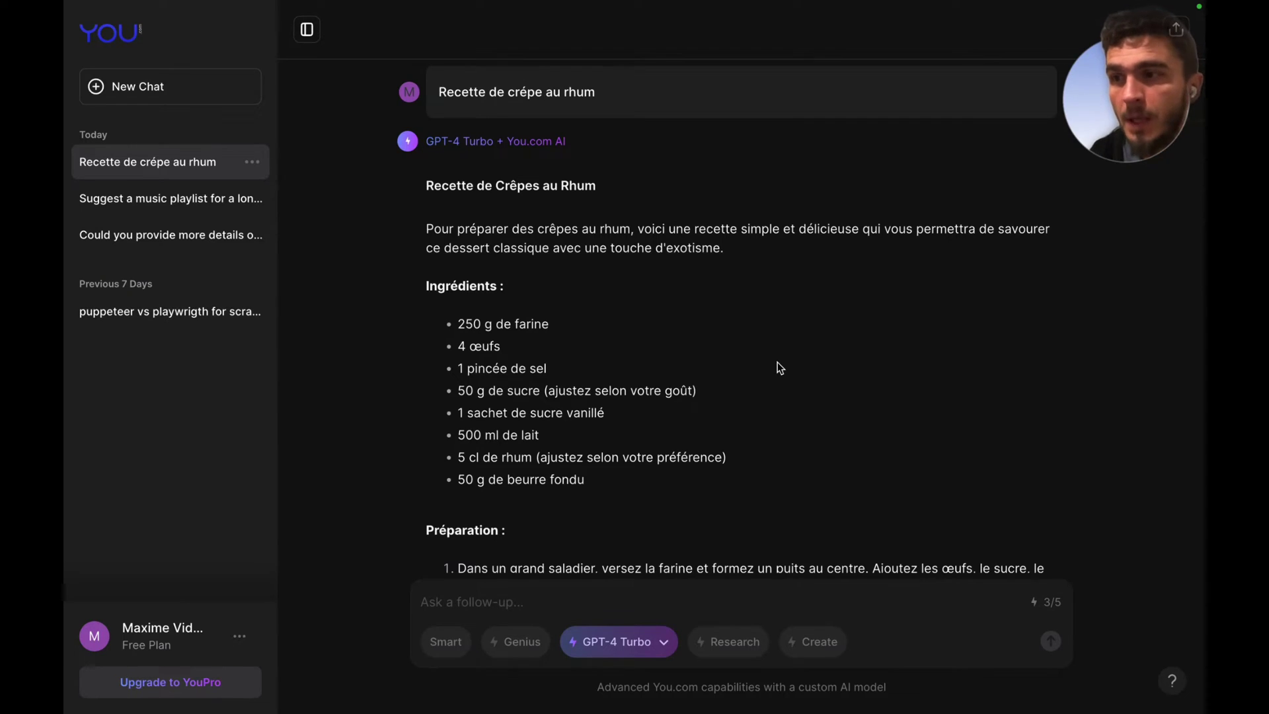
pyautogui.scroll(-5, 780, 369)
pyautogui.scroll(4, 780, 363)
pyautogui.scroll(-5, 779, 363)
pyautogui.scroll(-3, 777, 363)
pyautogui.scroll(8, 625, 367)
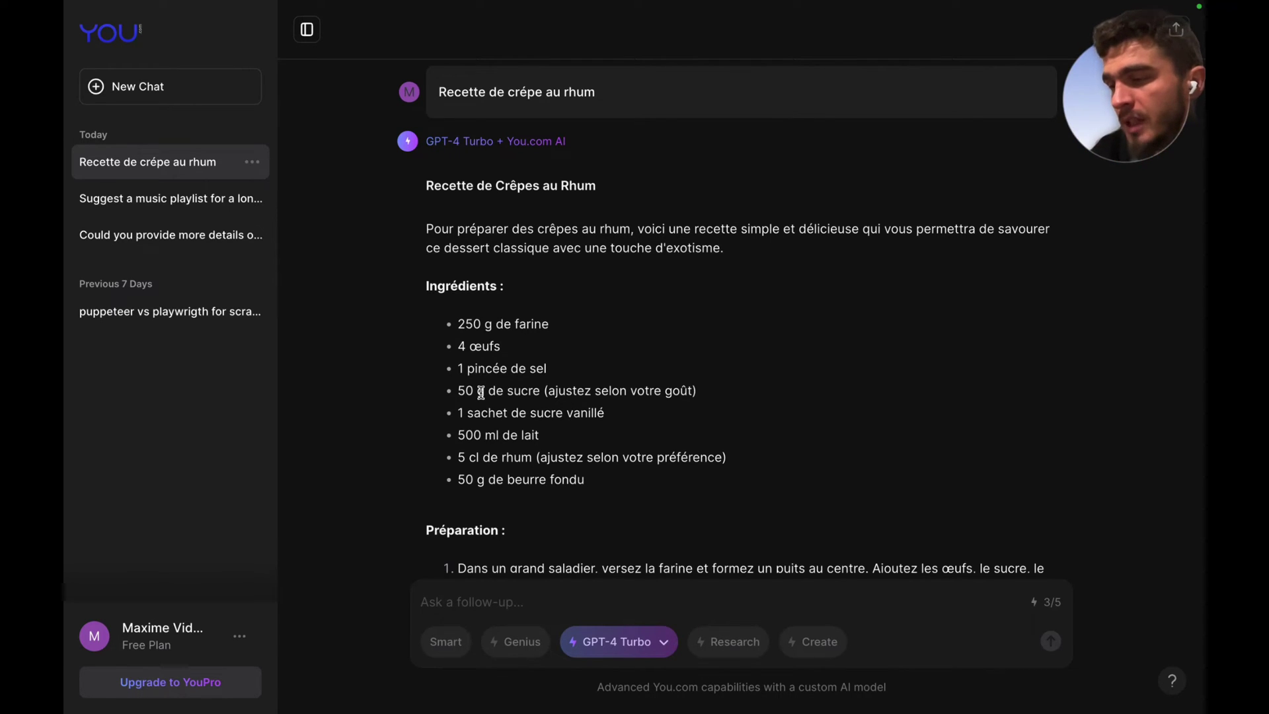
pyautogui.hotkey('alt', 'Tab')
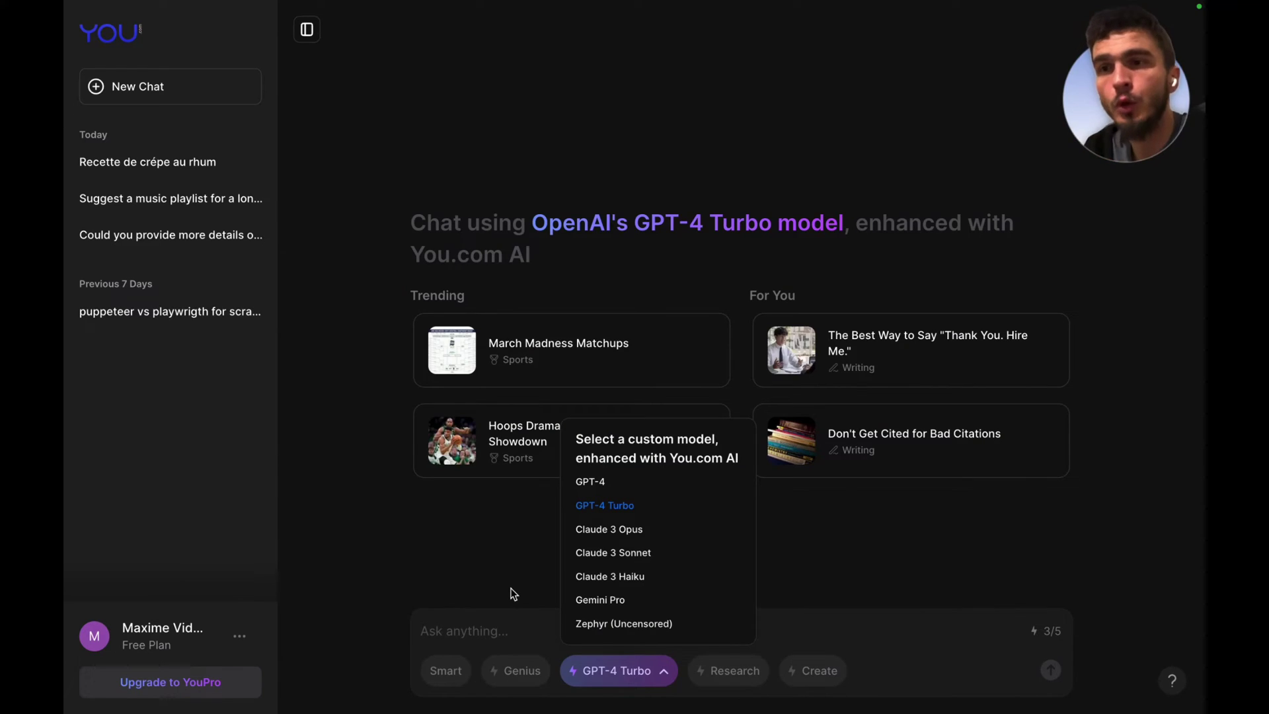